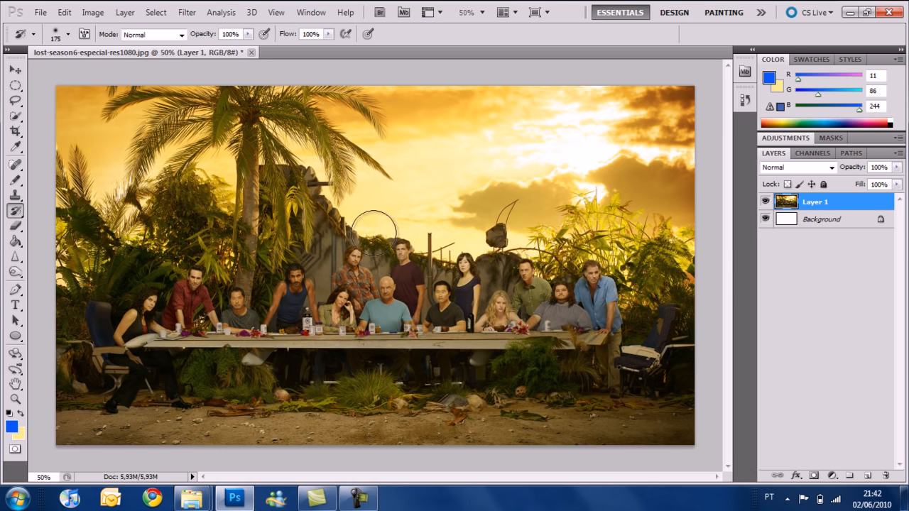
# Step: Try out the Move tool's transform controls on the Layer 1 photo
pyautogui.click(14, 71)
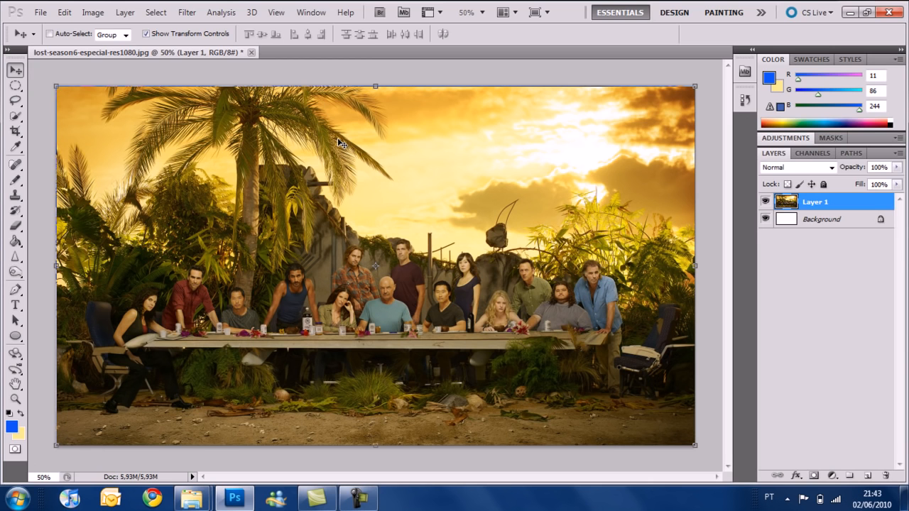
pyautogui.moveTo(332, 208)
pyautogui.mouseDown()
pyautogui.moveTo(328, 235)
pyautogui.moveTo(332, 196)
pyautogui.moveTo(355, 206)
pyautogui.moveTo(336, 227)
pyautogui.moveTo(327, 215)
pyautogui.moveTo(352, 212)
pyautogui.moveTo(335, 213)
pyautogui.moveTo(327, 238)
pyautogui.moveTo(331, 214)
pyautogui.mouseUp()
pyautogui.moveTo(699, 85)
pyautogui.mouseDown()
pyautogui.moveTo(600, 137)
pyautogui.moveTo(461, 234)
pyautogui.moveTo(523, 259)
pyautogui.moveTo(686, 256)
pyautogui.moveTo(698, 245)
pyautogui.moveTo(680, 149)
pyautogui.moveTo(697, 87)
pyautogui.mouseUp()
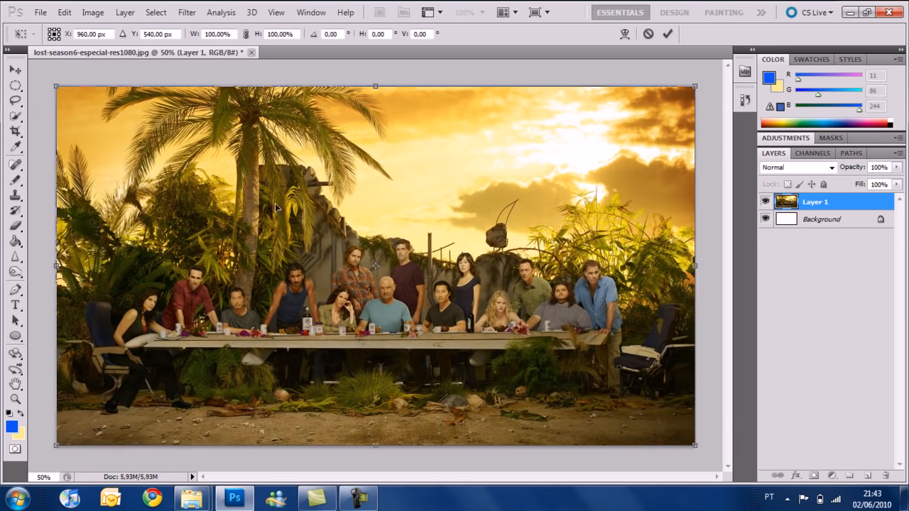
# Step: Select a rectangular area around the standing man at the centre of the group with the Rectangular Marquee tool
pyautogui.click(21, 86)
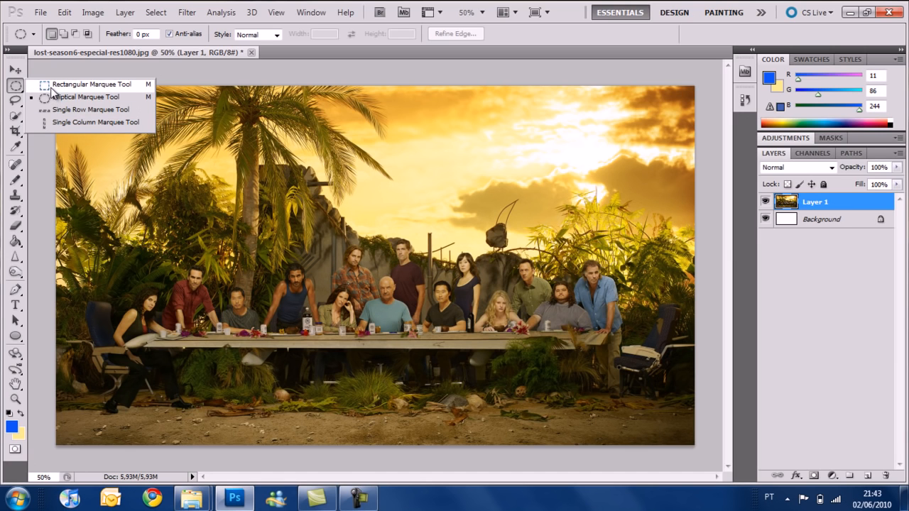
pyautogui.click(52, 88)
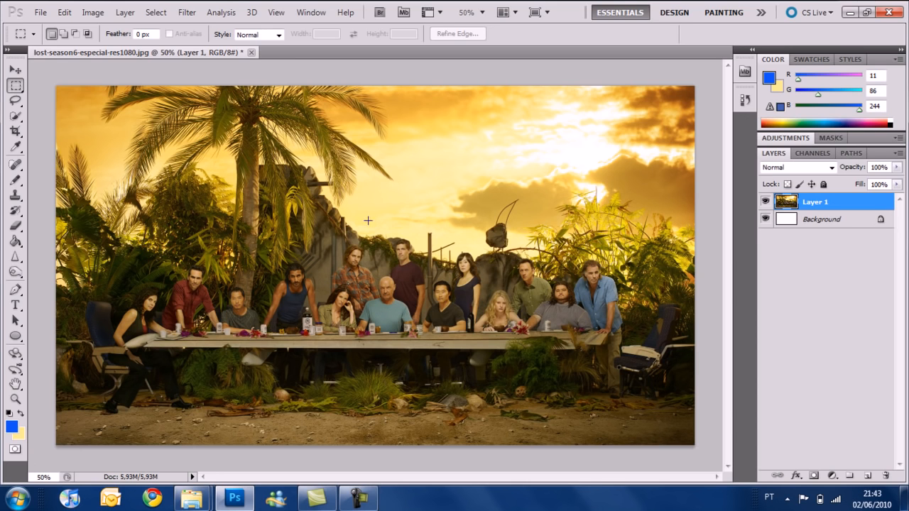
pyautogui.moveTo(368, 221); pyautogui.dragTo(437, 281)
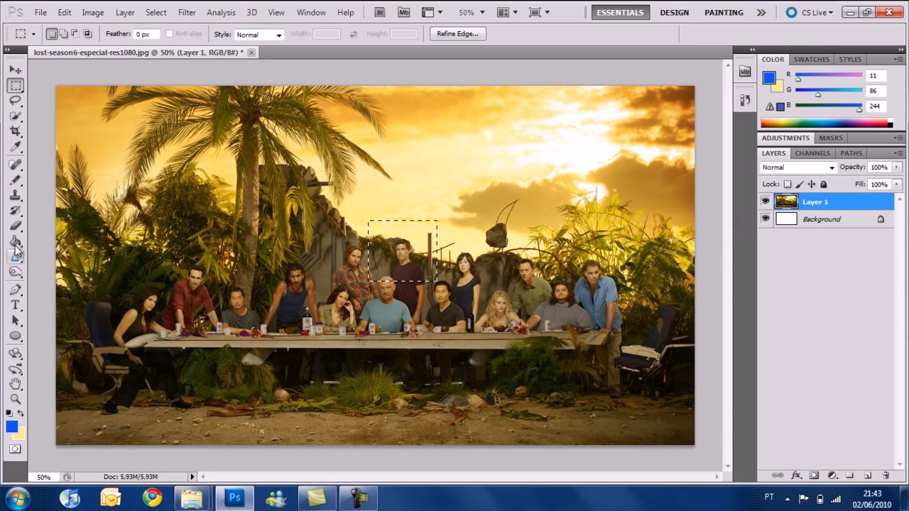
pyautogui.moveTo(14, 180); pyautogui.dragTo(43, 182)
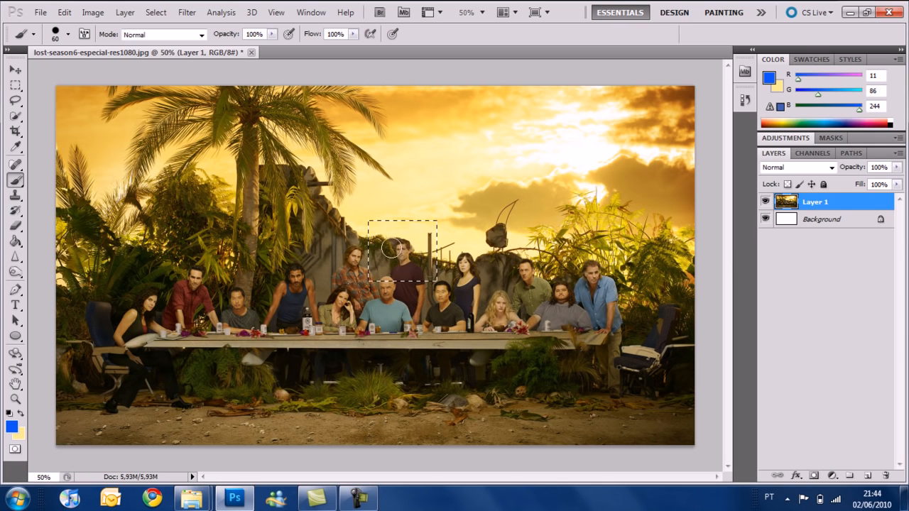
# Step: Outline the standing man in the blue shirt with a freehand Lasso selection, clearing the first attempt and redrawing it
pyautogui.click(17, 102)
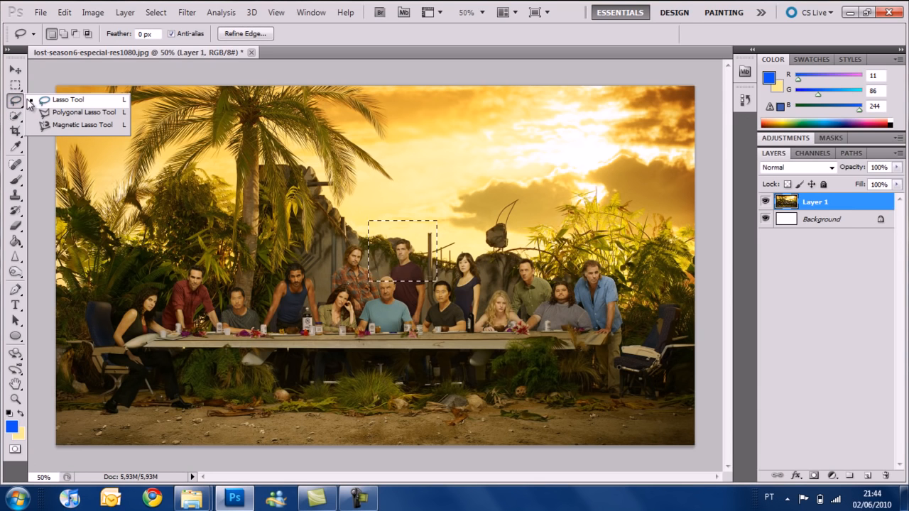
pyautogui.click(68, 101)
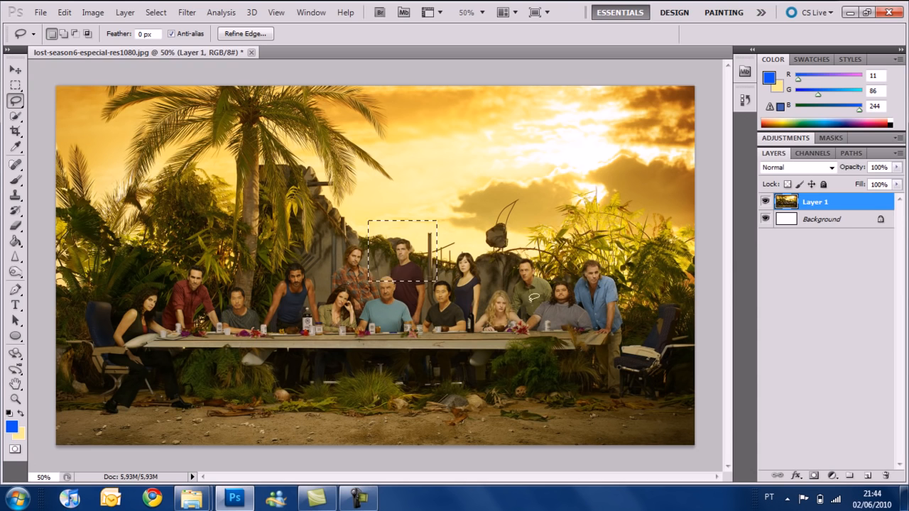
pyautogui.moveTo(577, 339)
pyautogui.mouseDown()
pyautogui.moveTo(616, 409)
pyautogui.moveTo(626, 311)
pyautogui.mouseUp()
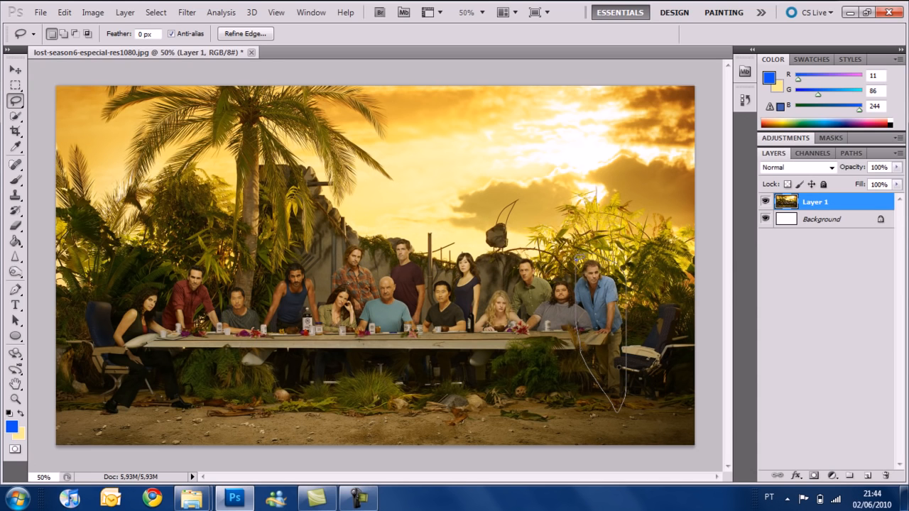
pyautogui.moveTo(576, 262); pyautogui.dragTo(576, 265)
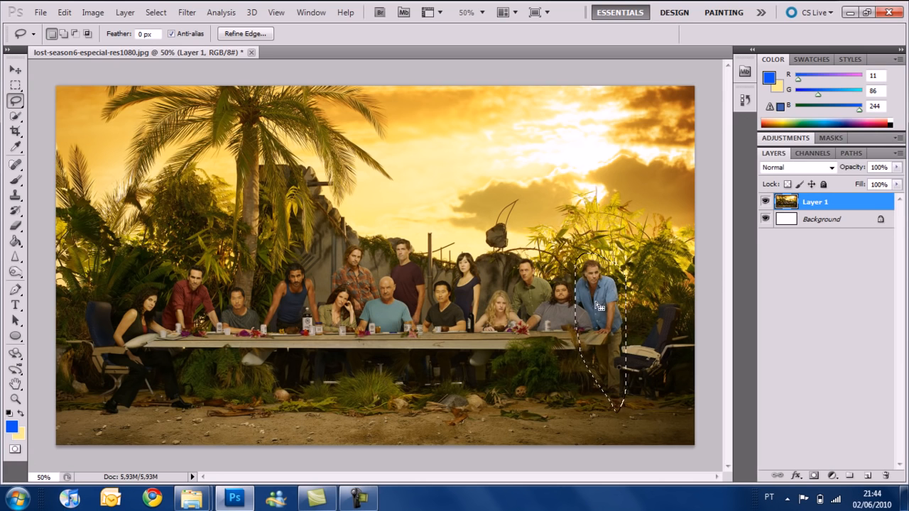
pyautogui.hotkey('ctrl', 'd')
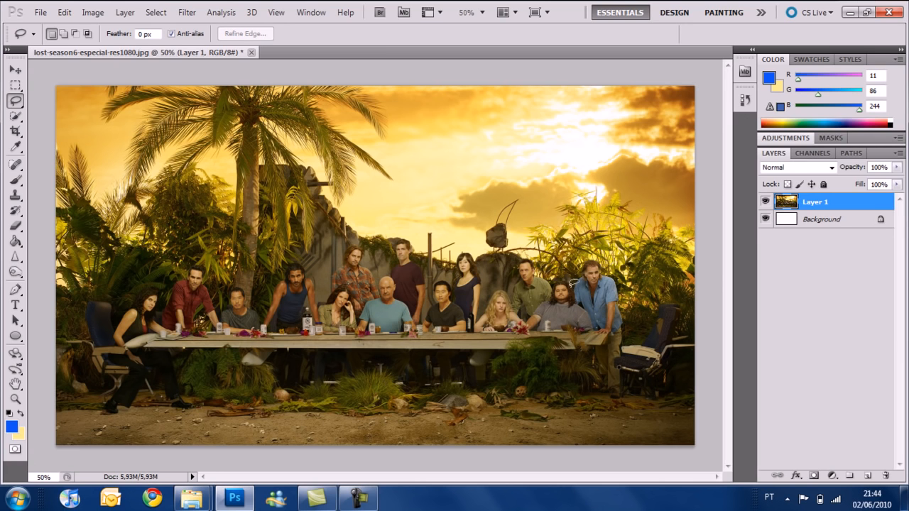
pyautogui.moveTo(574, 277); pyautogui.dragTo(575, 276)
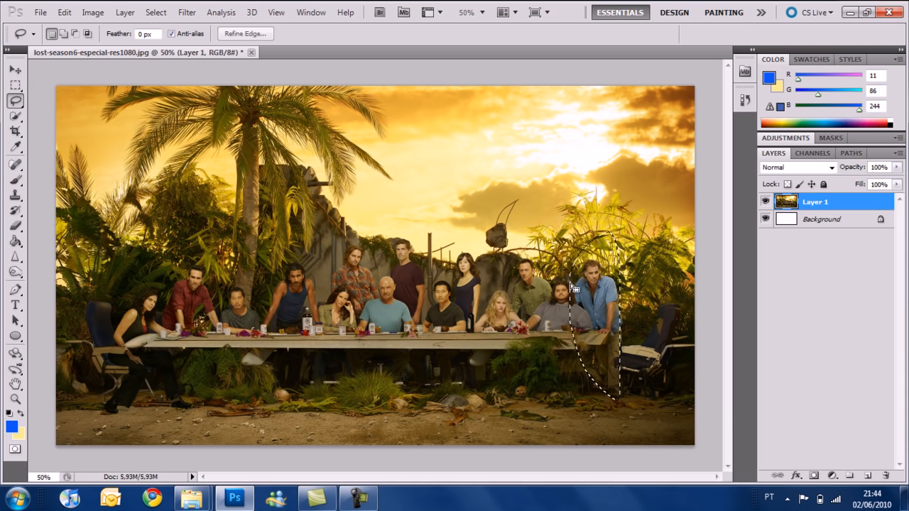
# Step: Paint the inside of the lasso selection blue with the 60 px Brush and undo the last stroke
pyautogui.click(15, 179)
pyautogui.moveTo(607, 242); pyautogui.dragTo(611, 243)
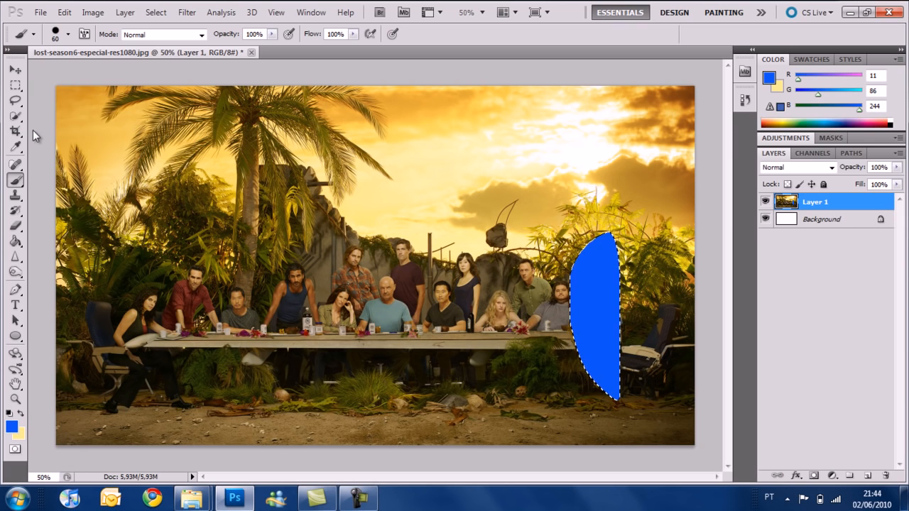
pyautogui.hotkey('ctrl', 'z')
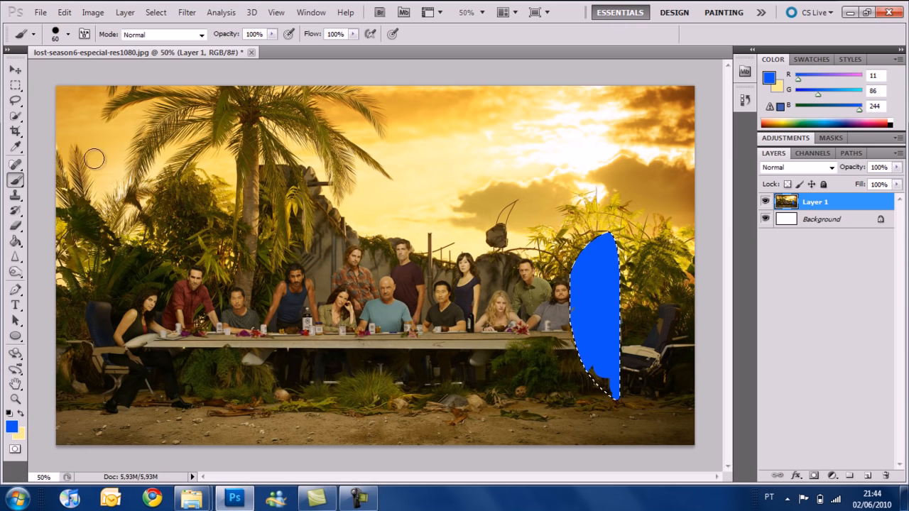
# Step: Select patches of the bright sky near the centre of the photo with the Magic Wand at tolerance 10
pyautogui.click(16, 118)
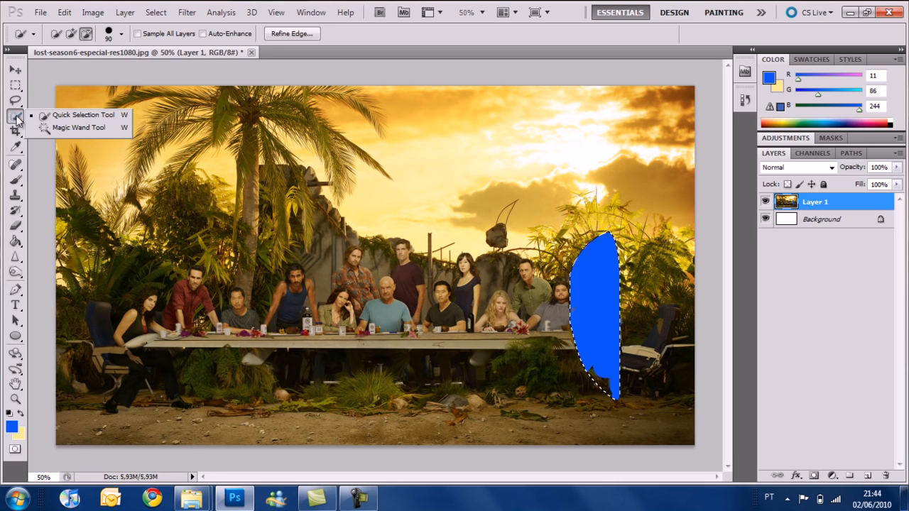
pyautogui.click(66, 129)
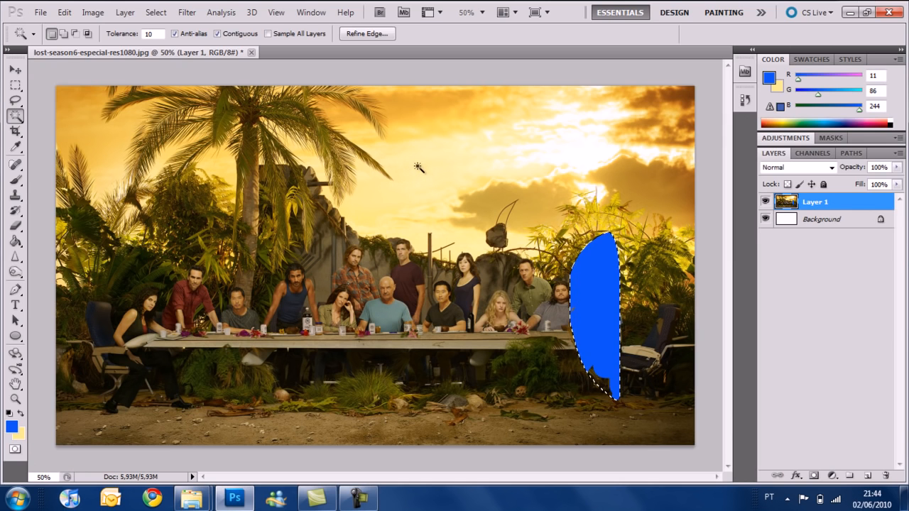
pyautogui.click(455, 157)
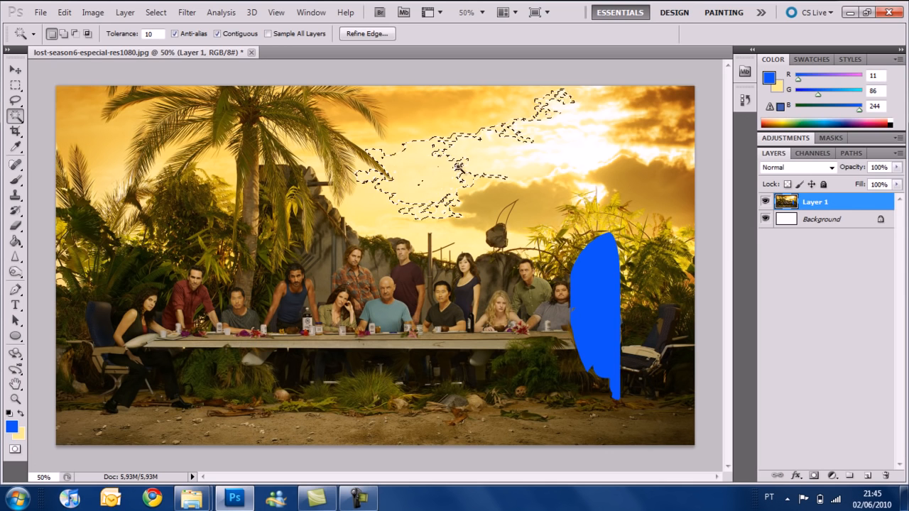
pyautogui.click(437, 171)
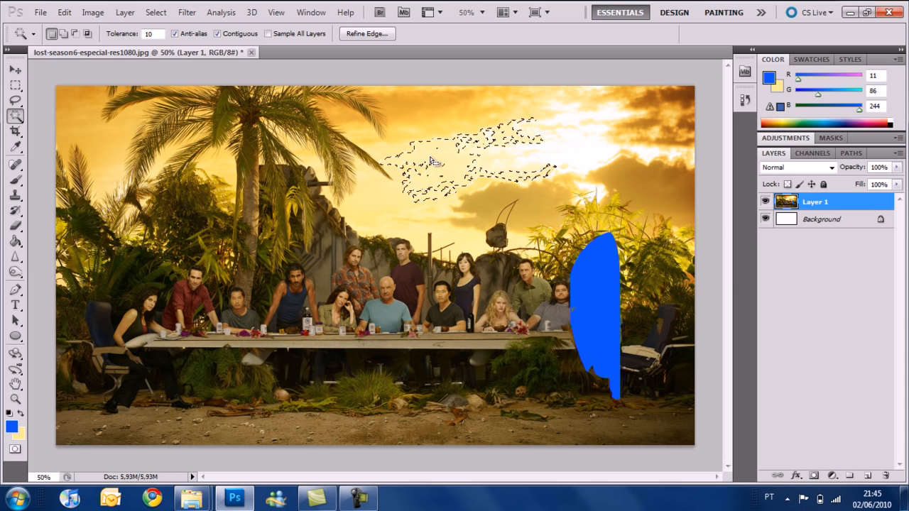
# Step: Set the Magic Wand tolerance to 50 and use it on the central bright sky and on the orange sky beside the palm
pyautogui.click(142, 34)
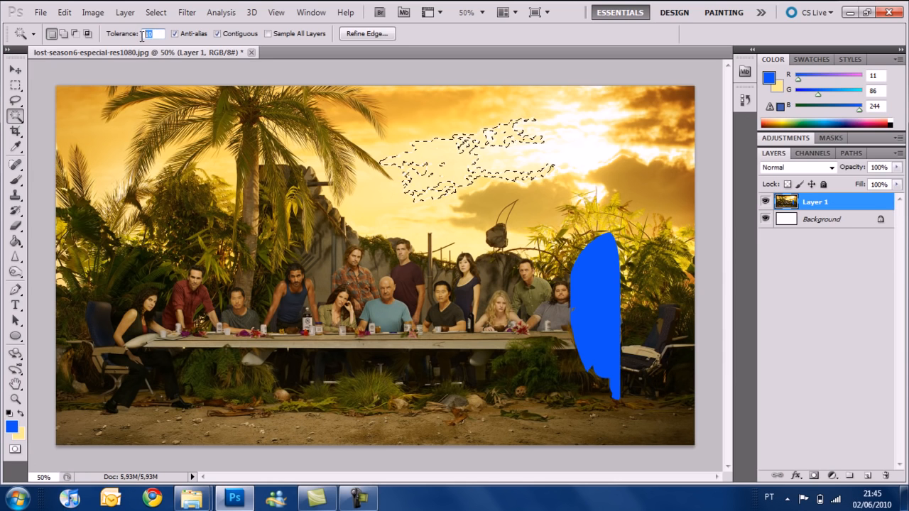
pyautogui.write('1')
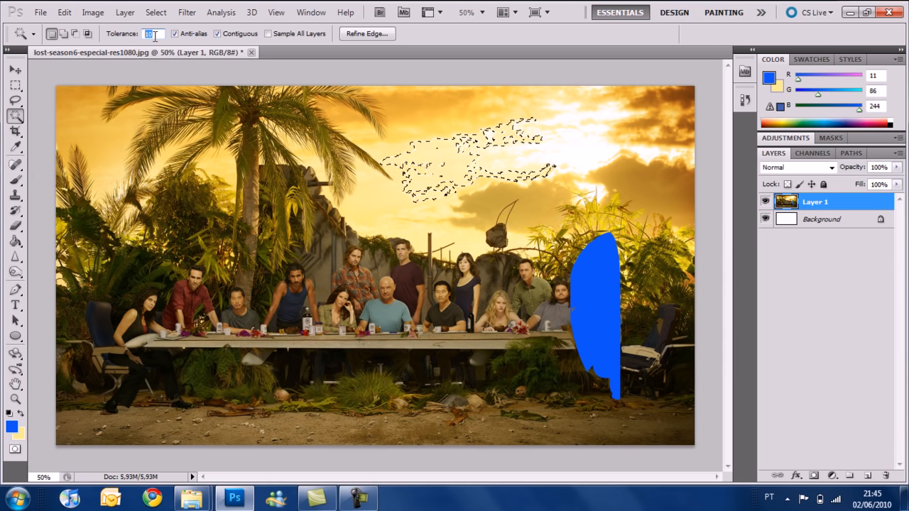
pyautogui.write('50')
pyautogui.click(381, 196)
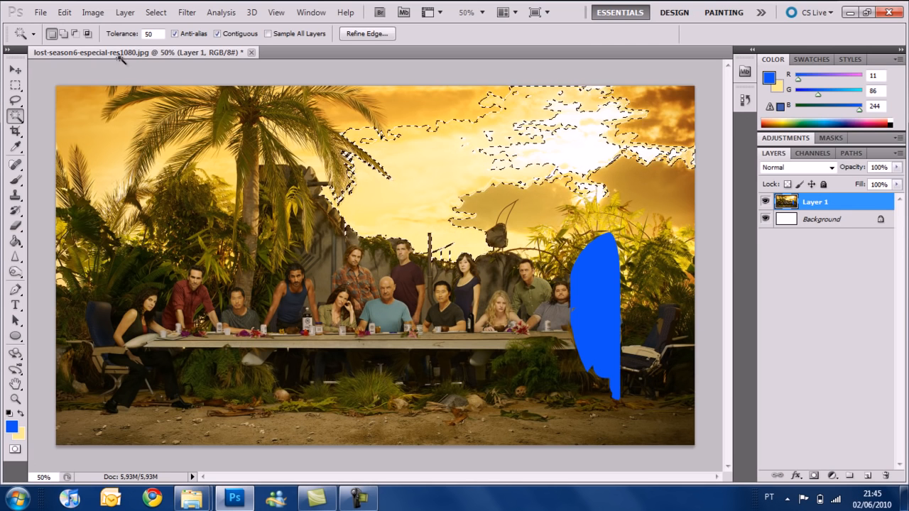
pyautogui.click(104, 139)
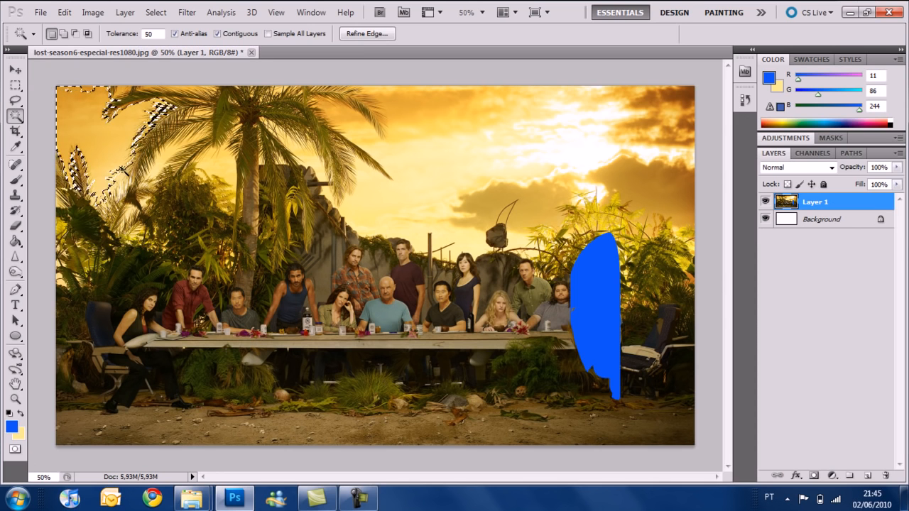
# Step: Add the ground area below the table to the selection with the Quick Selection tool
pyautogui.moveTo(14, 115); pyautogui.dragTo(64, 117)
pyautogui.click(71, 33)
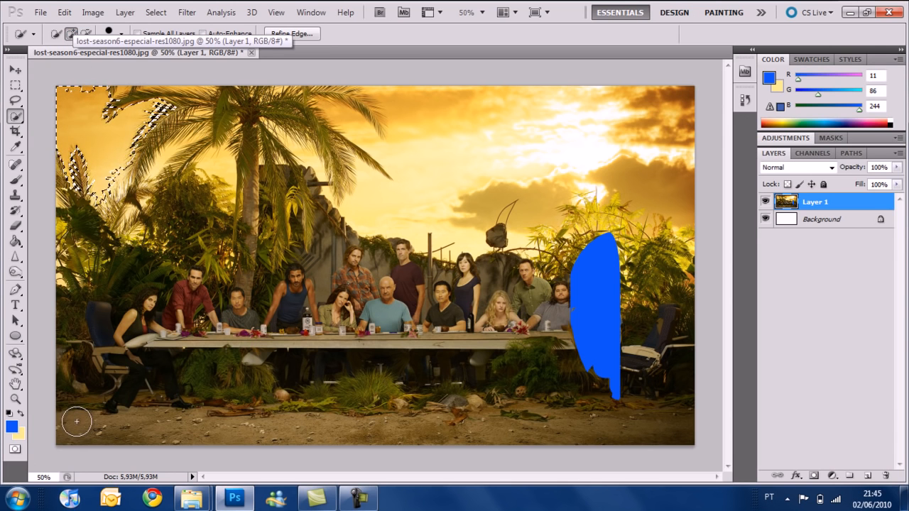
pyautogui.moveTo(81, 422); pyautogui.dragTo(609, 412)
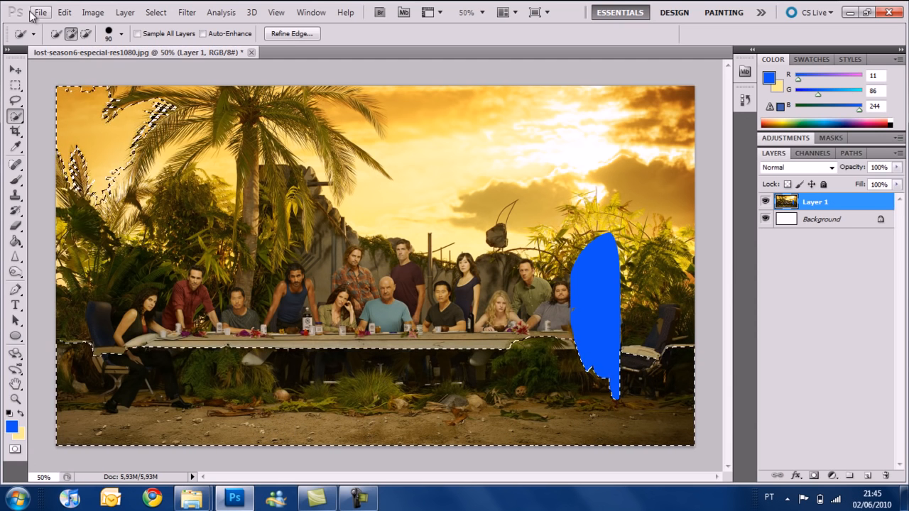
# Step: Subtract the ground area from the selection with the Quick Selection tool and clear the whole selection
pyautogui.click(86, 34)
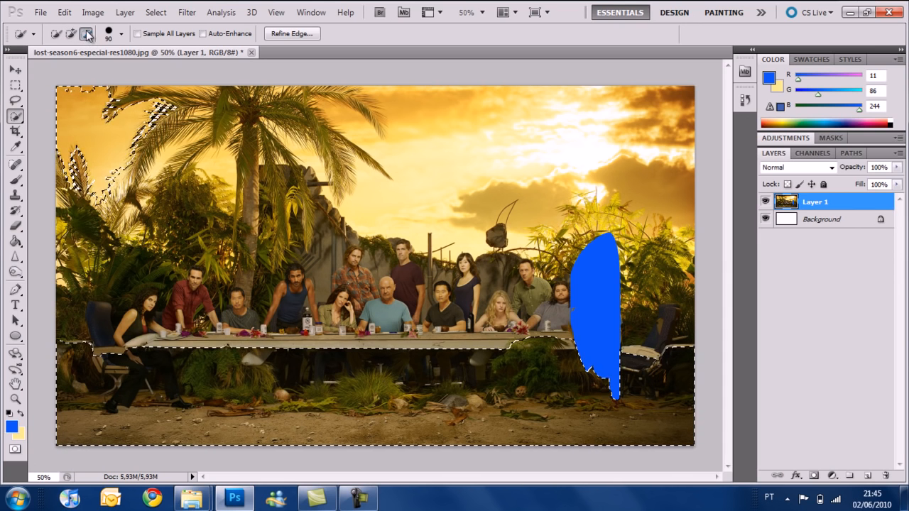
pyautogui.moveTo(643, 333)
pyautogui.mouseDown()
pyautogui.moveTo(653, 331)
pyautogui.moveTo(672, 357)
pyautogui.moveTo(669, 412)
pyautogui.mouseUp()
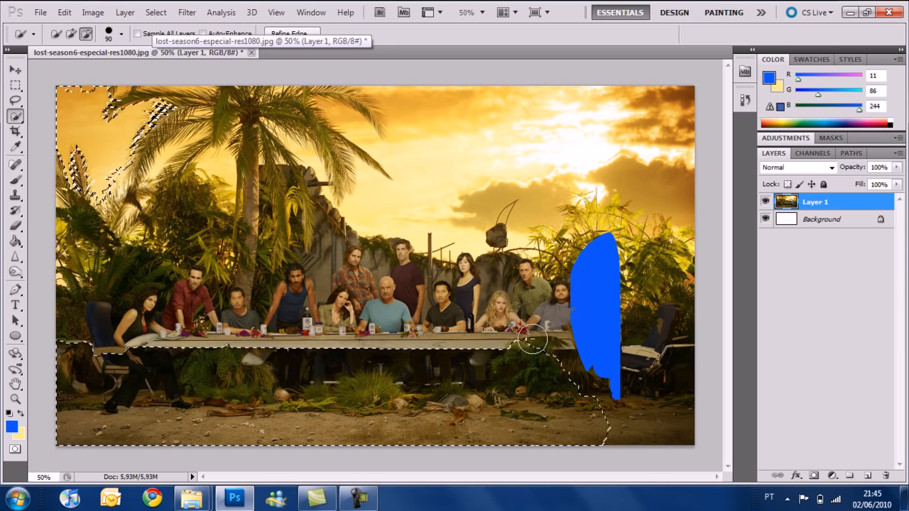
pyautogui.moveTo(64, 377)
pyautogui.mouseDown()
pyautogui.moveTo(177, 397)
pyautogui.moveTo(537, 401)
pyautogui.moveTo(568, 412)
pyautogui.mouseUp()
pyautogui.click(17, 101)
pyautogui.hotkey('ctrl', 'd')
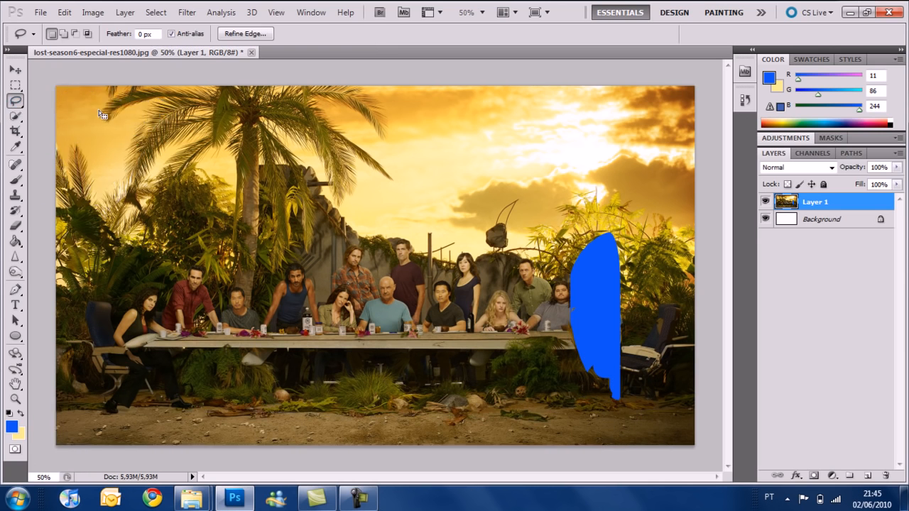
pyautogui.click(15, 115)
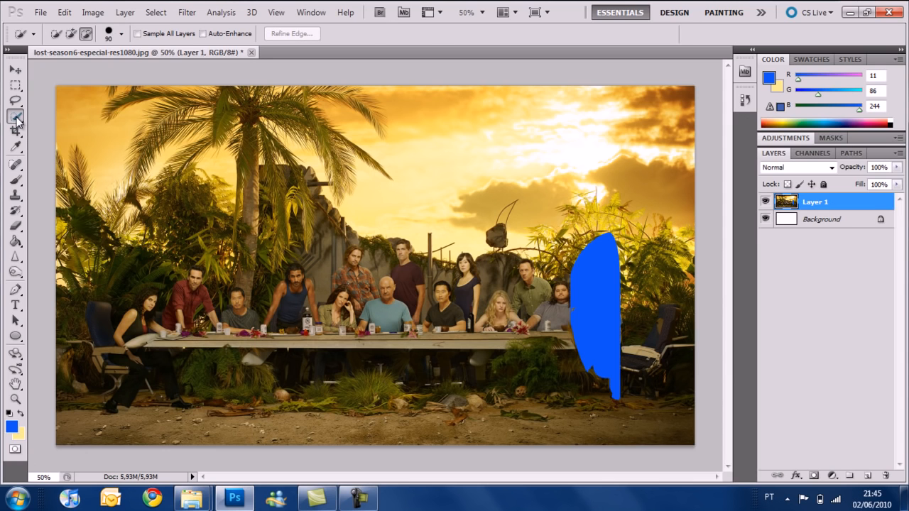
pyautogui.click(16, 131)
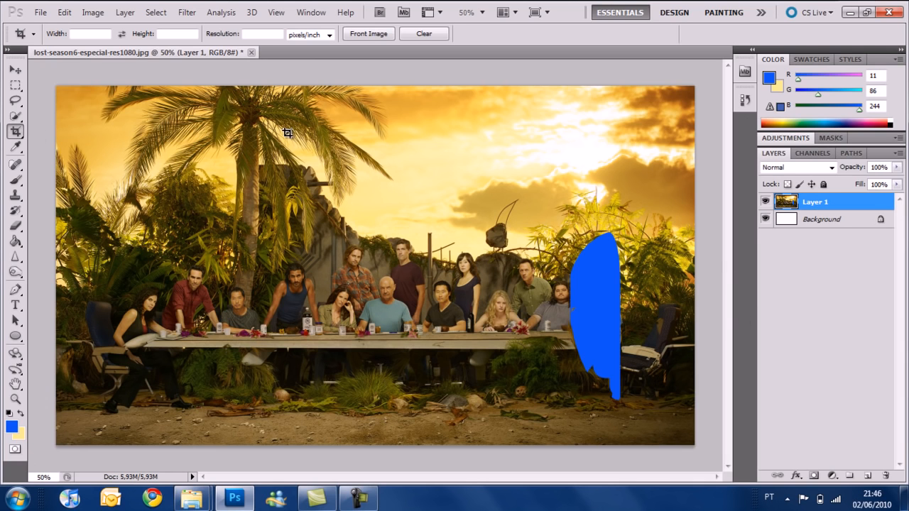
# Step: Sample the pale yellow sky beside the palm as the foreground colour with the Eyedropper tool at Point Sample size
pyautogui.click(17, 147)
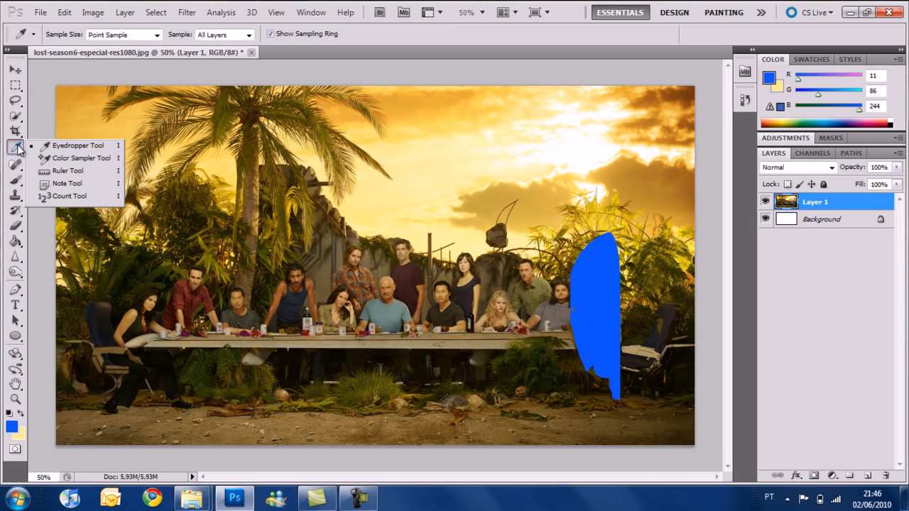
pyautogui.click(63, 146)
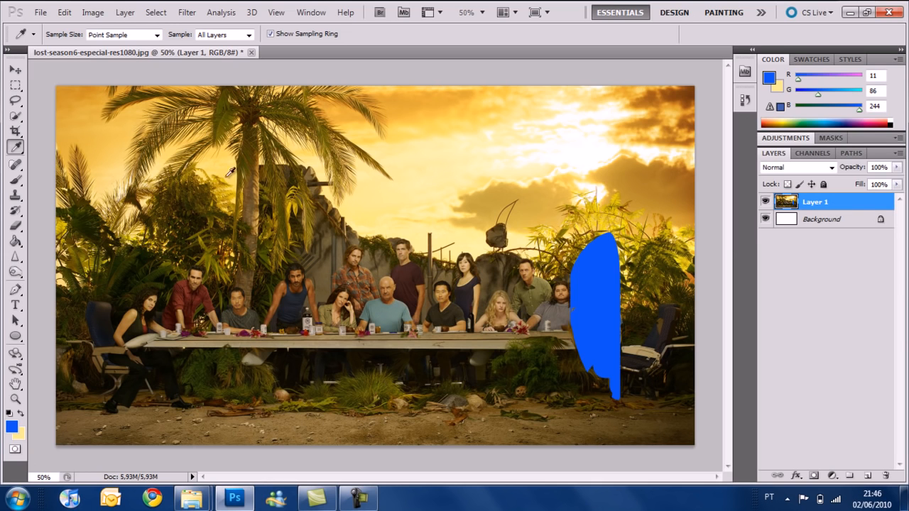
pyautogui.click(378, 197)
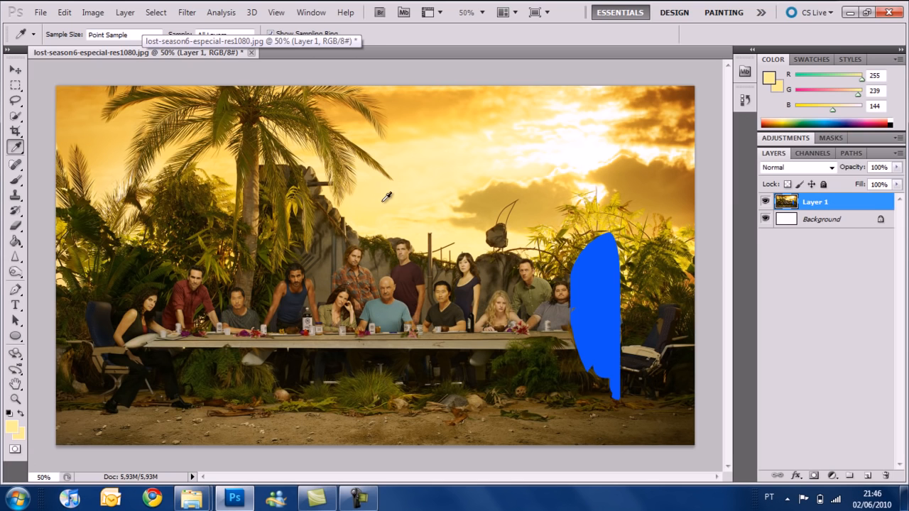
# Step: Set the Eyedropper sample size to 101 by 101 Average and sample the sky near the photo's centre
pyautogui.click(156, 35)
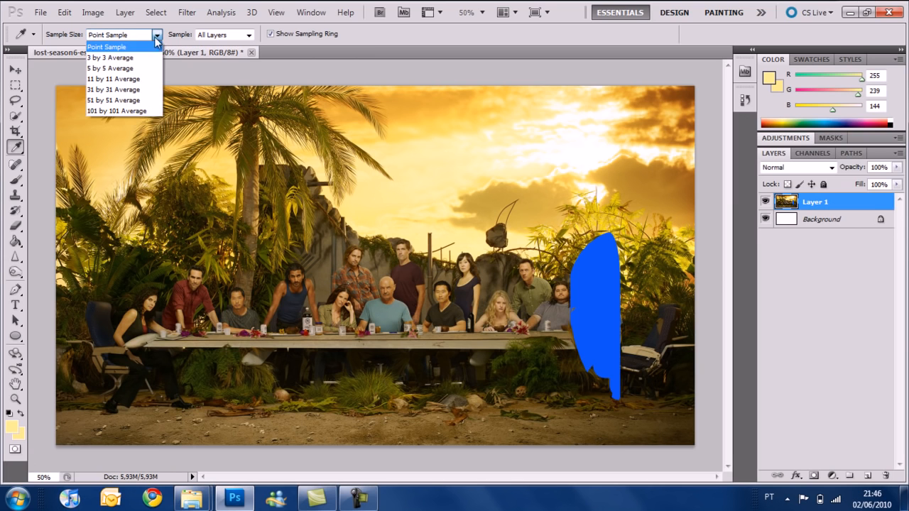
pyautogui.click(104, 111)
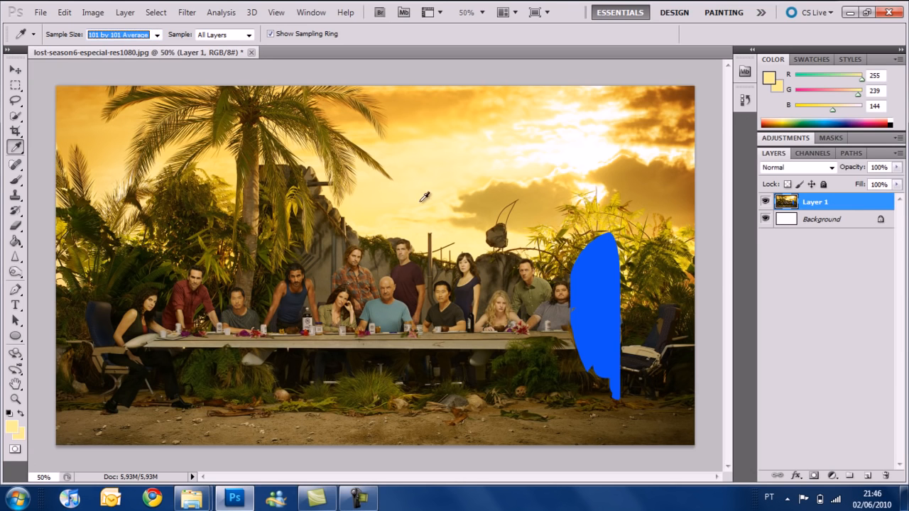
pyautogui.click(417, 175)
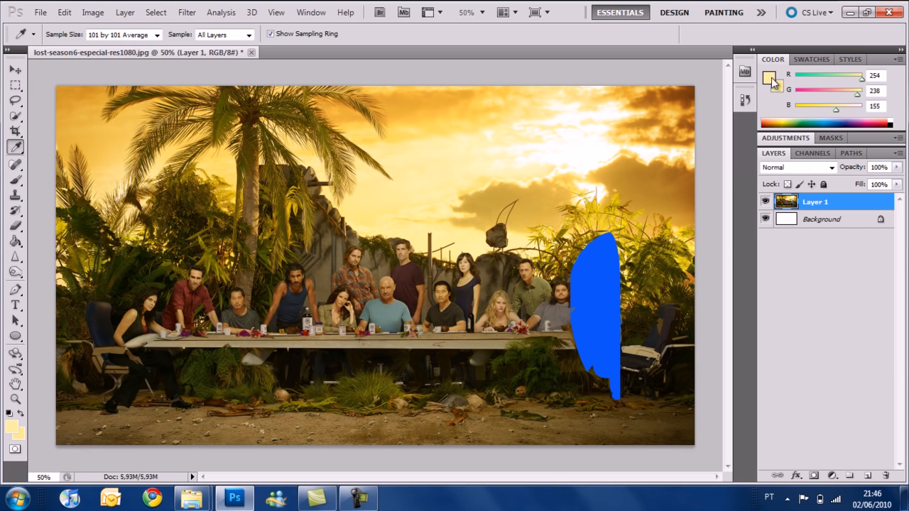
pyautogui.click(19, 165)
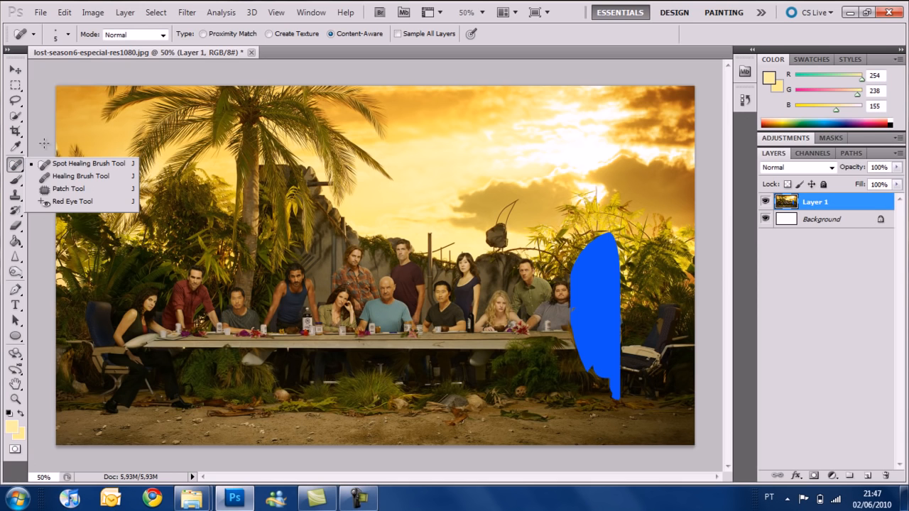
pyautogui.click(45, 144)
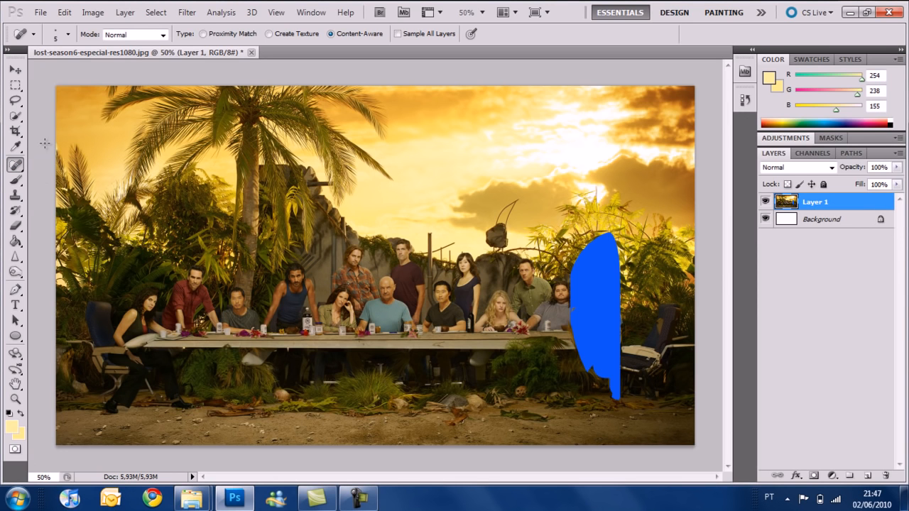
# Step: Paint pale yellow strokes across the clouds above the hanging rock with the Brush tool at size 60
pyautogui.click(15, 180)
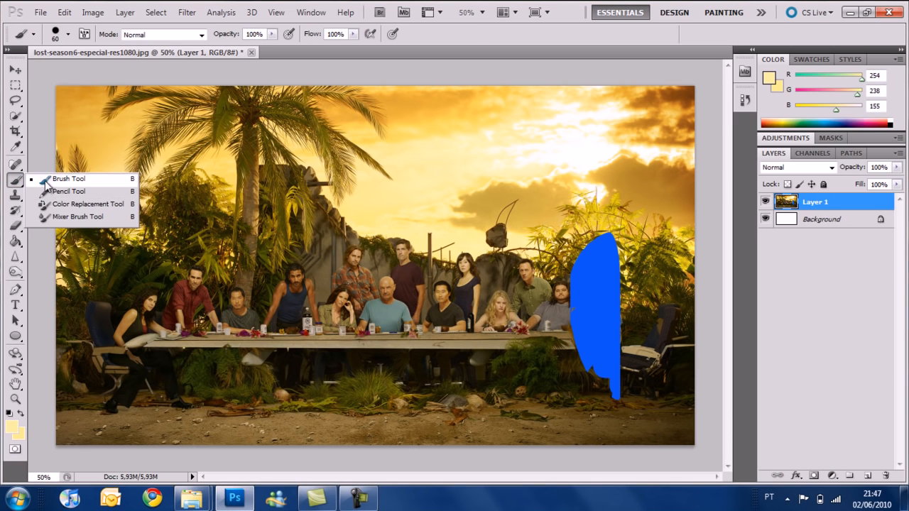
pyautogui.click(47, 183)
pyautogui.moveTo(445, 131)
pyautogui.mouseDown()
pyautogui.moveTo(444, 207)
pyautogui.moveTo(383, 174)
pyautogui.moveTo(525, 193)
pyautogui.moveTo(407, 197)
pyautogui.moveTo(425, 212)
pyautogui.moveTo(569, 225)
pyautogui.moveTo(492, 213)
pyautogui.mouseUp()
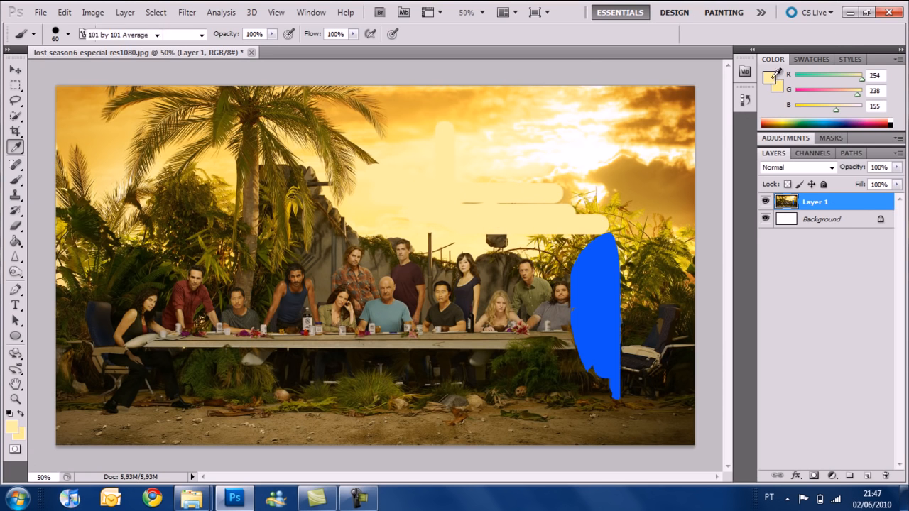
# Step: Set the foreground colour to blue (RGB 20, 69, 229) and paint freehand loops across the sky with the Brush tool
pyautogui.click(769, 78)
pyautogui.click(420, 172)
pyautogui.click(387, 125)
pyautogui.click(537, 99)
pyautogui.moveTo(467, 128)
pyautogui.mouseDown()
pyautogui.moveTo(441, 181)
pyautogui.moveTo(568, 183)
pyautogui.moveTo(625, 145)
pyautogui.mouseUp()
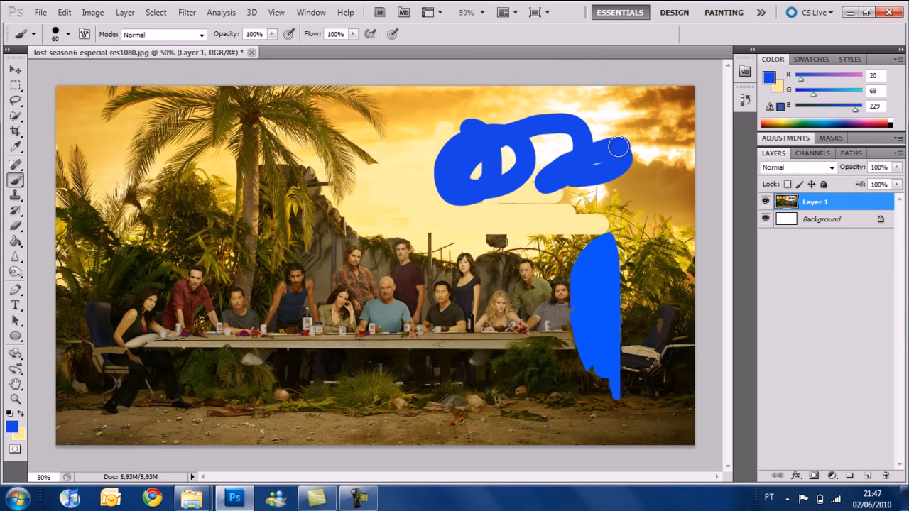
# Step: Draw a thin wavy vertical line in the sky beside the blue loops with the Pencil tool at size 1
pyautogui.rightClick(14, 182)
pyautogui.click(45, 193)
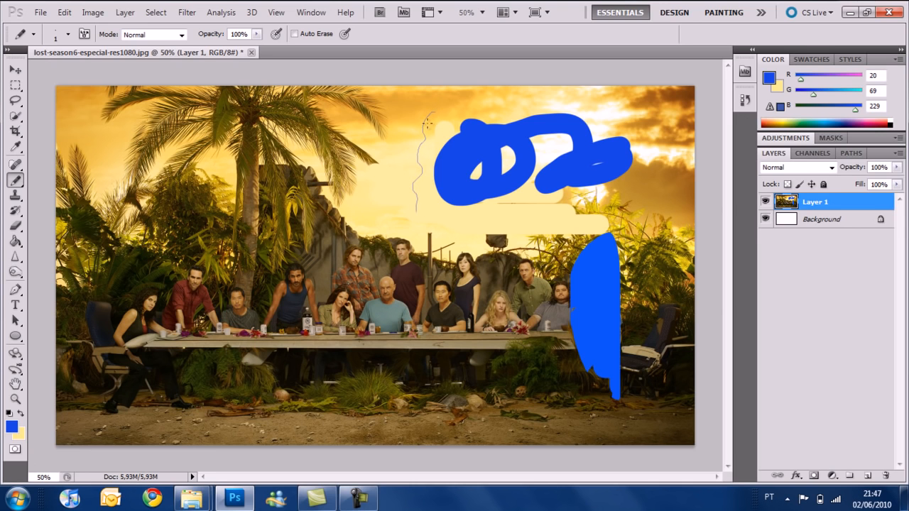
# Step: Clone bare ground over the plants and the seated woman's legs below the table with the Clone Stamp tool at size 125
pyautogui.click(14, 197)
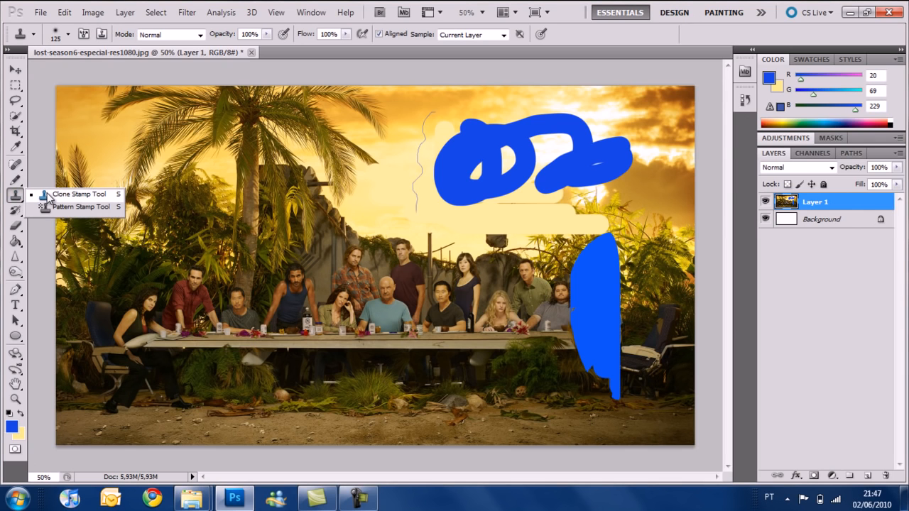
pyautogui.click(48, 196)
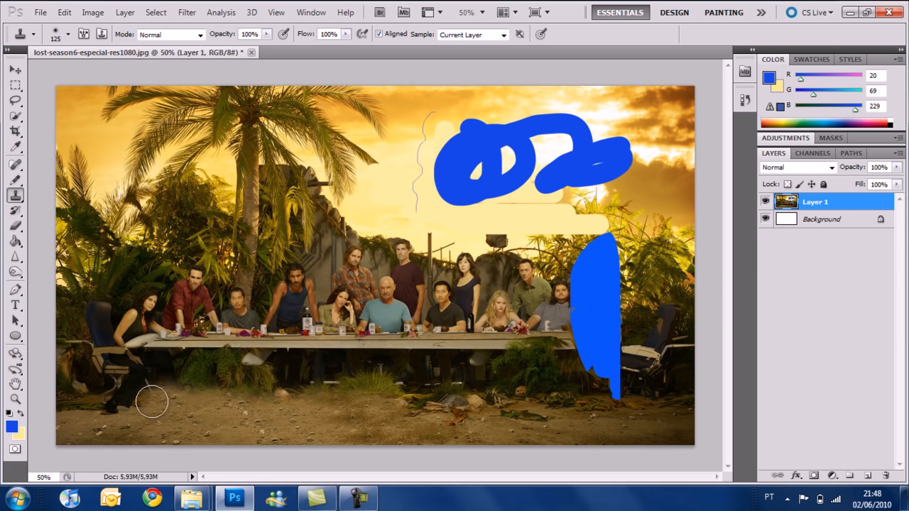
pyautogui.moveTo(137, 403)
pyautogui.mouseDown()
pyautogui.moveTo(121, 398)
pyautogui.moveTo(110, 407)
pyautogui.mouseUp()
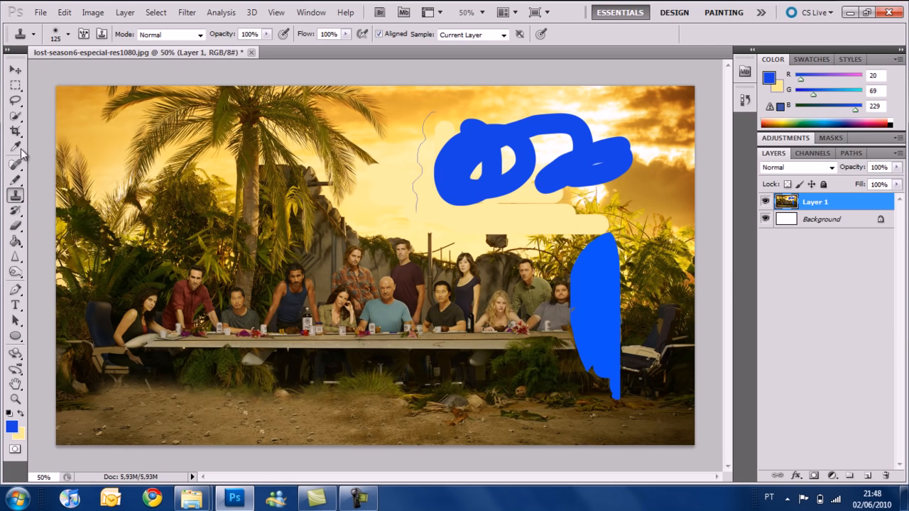
# Step: Restore the cloned ground, the painted sky and the blue-covered man to the original photo with the History Brush at size 175
pyautogui.click(15, 210)
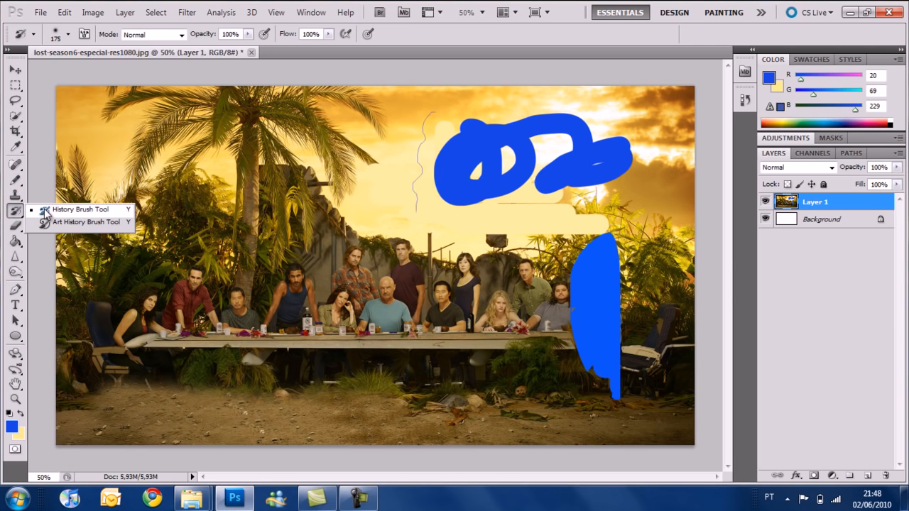
pyautogui.click(71, 219)
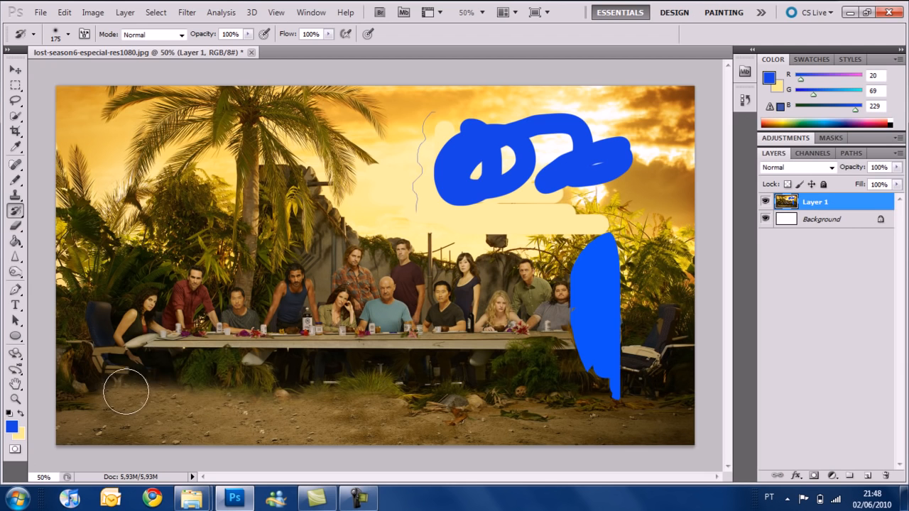
pyautogui.moveTo(106, 402)
pyautogui.mouseDown()
pyautogui.moveTo(101, 391)
pyautogui.moveTo(203, 385)
pyautogui.moveTo(455, 415)
pyautogui.moveTo(173, 419)
pyautogui.moveTo(112, 395)
pyautogui.mouseUp()
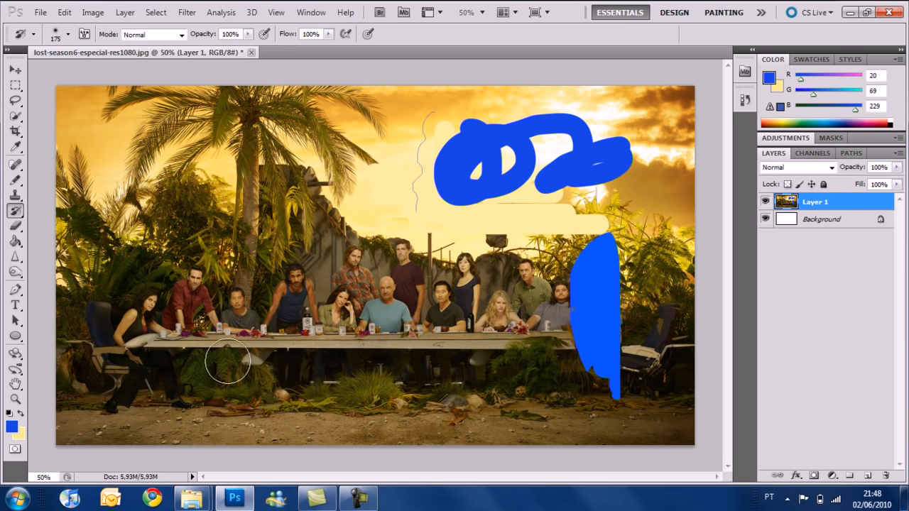
pyautogui.moveTo(419, 94)
pyautogui.mouseDown()
pyautogui.moveTo(398, 250)
pyautogui.moveTo(396, 206)
pyautogui.moveTo(459, 108)
pyautogui.moveTo(353, 184)
pyautogui.moveTo(417, 137)
pyautogui.moveTo(492, 204)
pyautogui.moveTo(517, 154)
pyautogui.moveTo(706, 129)
pyautogui.moveTo(593, 100)
pyautogui.moveTo(617, 100)
pyautogui.moveTo(486, 131)
pyautogui.moveTo(410, 169)
pyautogui.moveTo(653, 156)
pyautogui.moveTo(631, 202)
pyautogui.moveTo(547, 229)
pyautogui.moveTo(455, 233)
pyautogui.moveTo(589, 242)
pyautogui.moveTo(631, 319)
pyautogui.moveTo(613, 390)
pyautogui.moveTo(578, 328)
pyautogui.moveTo(576, 273)
pyautogui.mouseUp()
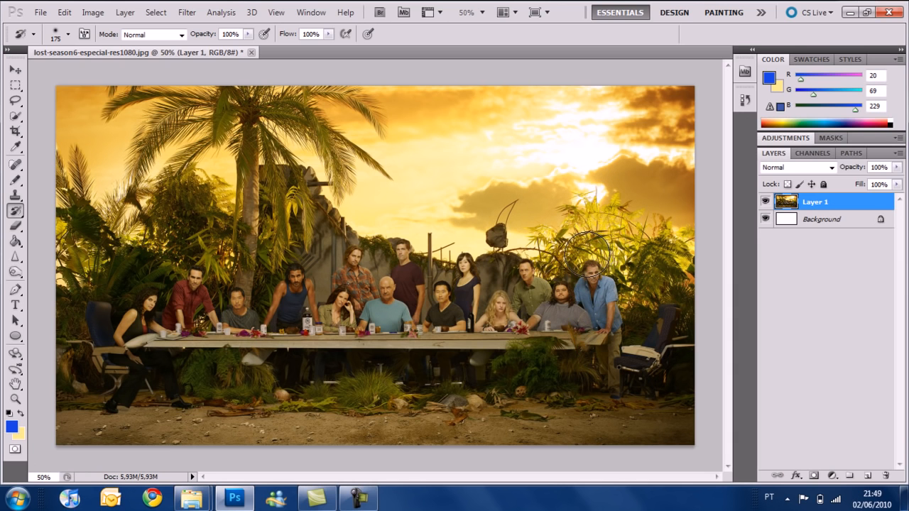
# Step: Erase a large irregular area of the sky down to the people's heads with the Eraser tool at size 125
pyautogui.click(17, 227)
pyautogui.click(58, 224)
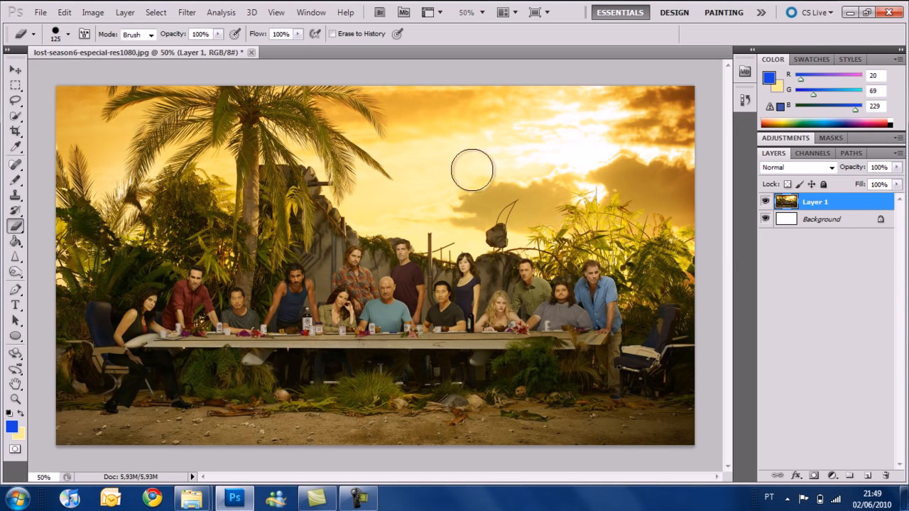
pyautogui.moveTo(430, 152)
pyautogui.mouseDown()
pyautogui.moveTo(596, 153)
pyautogui.moveTo(586, 166)
pyautogui.moveTo(514, 166)
pyautogui.moveTo(441, 199)
pyautogui.moveTo(435, 173)
pyautogui.moveTo(482, 155)
pyautogui.moveTo(434, 179)
pyautogui.moveTo(437, 212)
pyautogui.moveTo(564, 230)
pyautogui.mouseUp()
# Step: Fill the erased sky area with the blue foreground colour using the Paint Bucket tool at tolerance 32
pyautogui.click(15, 241)
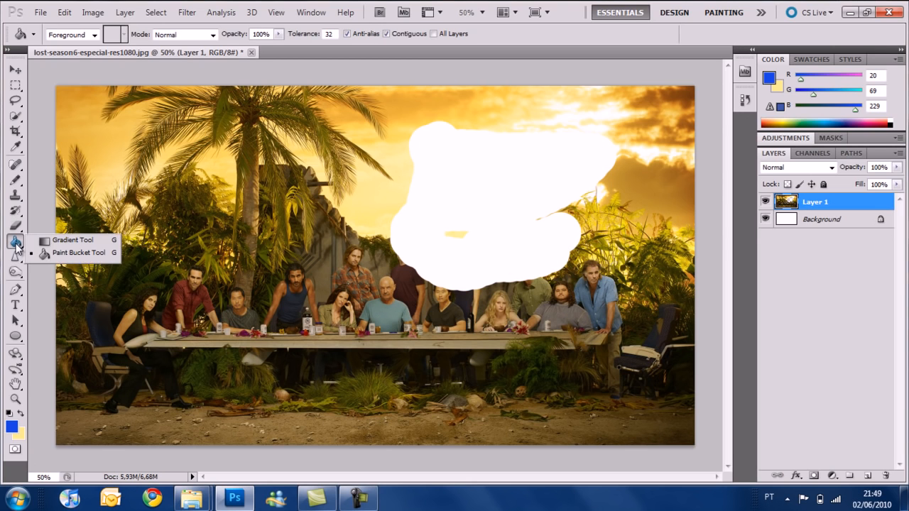
pyautogui.click(58, 254)
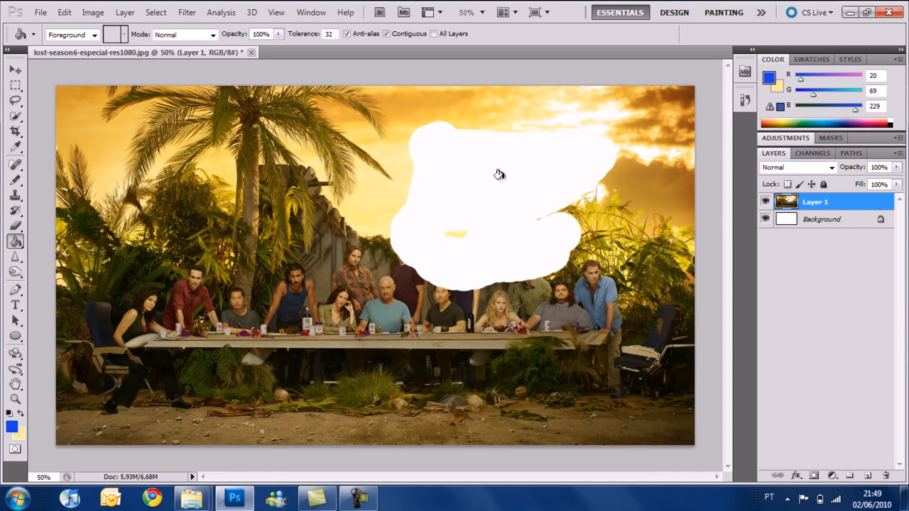
pyautogui.click(463, 168)
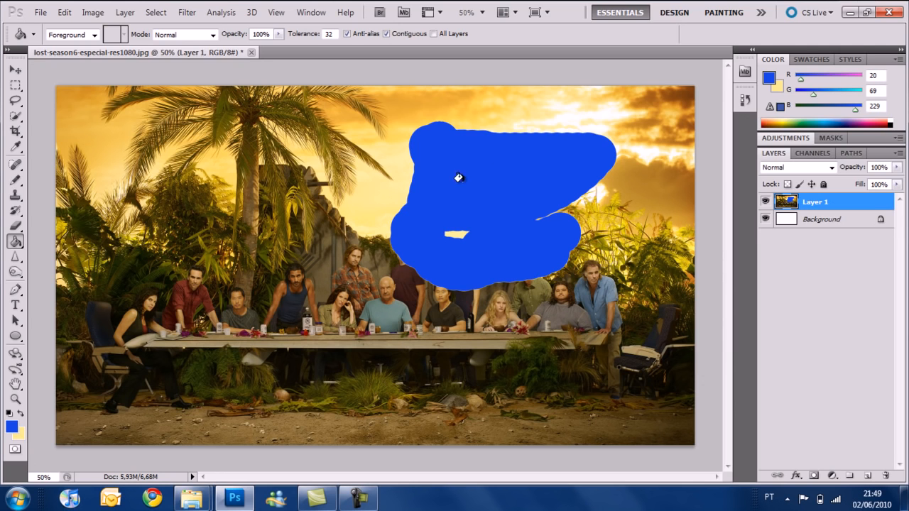
pyautogui.click(14, 243)
pyautogui.click(12, 244)
# Step: Blur the faces of the people behind the table with the Blur tool at size 45 and 50% strength
pyautogui.click(16, 259)
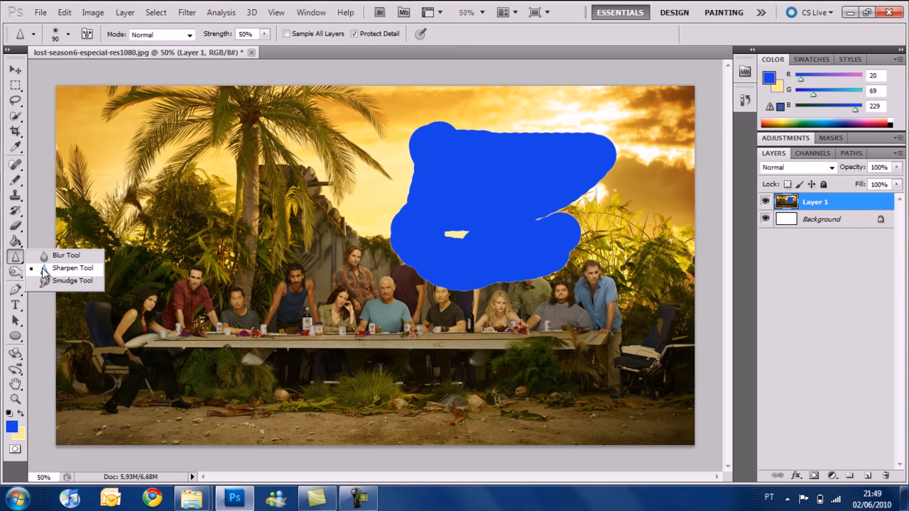
pyautogui.click(41, 254)
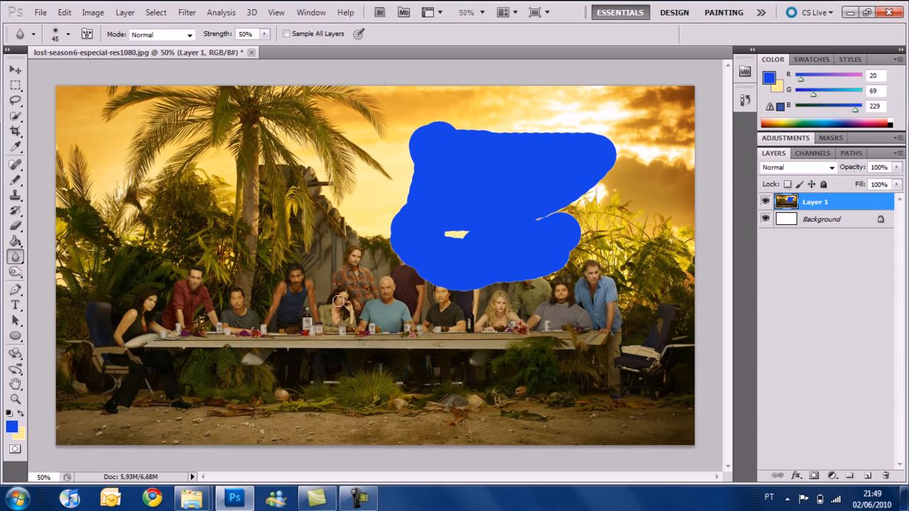
pyautogui.moveTo(299, 269); pyautogui.dragTo(318, 268)
# Step: Sharpen the faces of the man in red, the man in the tank top and the woman beside him with the Sharpen tool
pyautogui.moveTo(15, 257); pyautogui.dragTo(71, 266)
pyautogui.moveTo(195, 266); pyautogui.dragTo(195, 275)
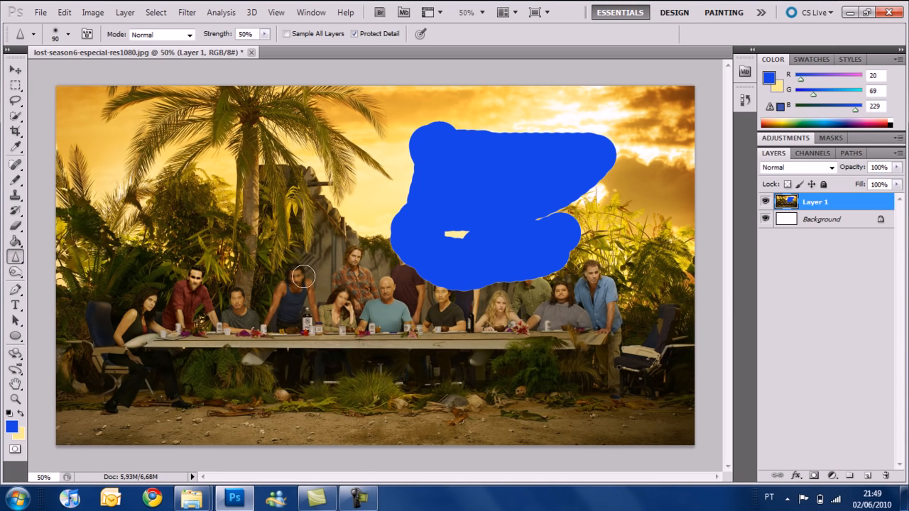
pyautogui.moveTo(348, 300)
pyautogui.mouseDown()
pyautogui.moveTo(339, 308)
pyautogui.moveTo(342, 298)
pyautogui.mouseUp()
pyautogui.moveTo(291, 274); pyautogui.dragTo(296, 279)
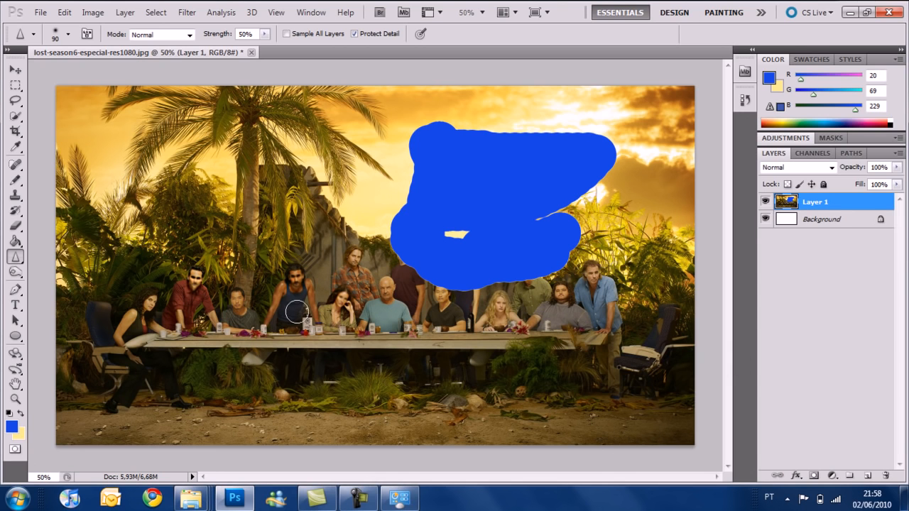
pyautogui.rightClick(15, 262)
pyautogui.click(13, 263)
# Step: Lighten the face of the man in the blue tank top with the Dodge tool on Midtones at 50% exposure
pyautogui.click(15, 272)
pyautogui.rightClick(15, 272)
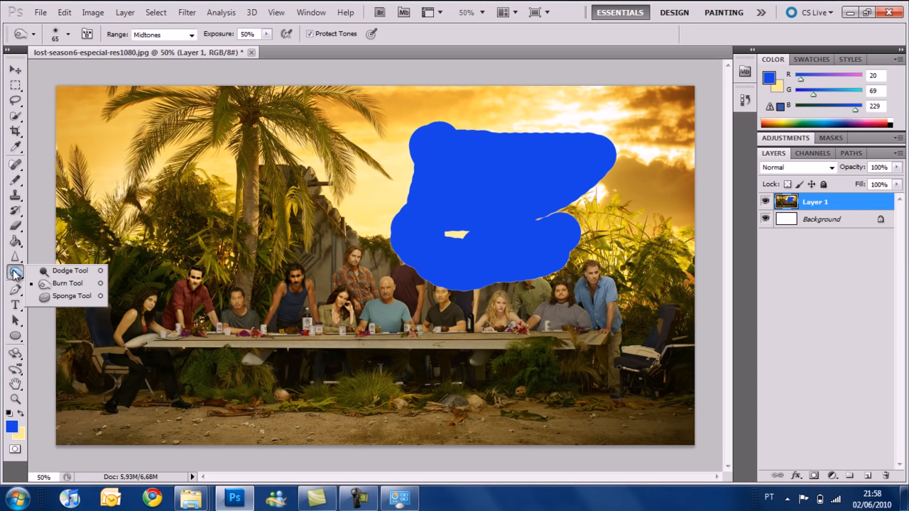
pyautogui.click(68, 271)
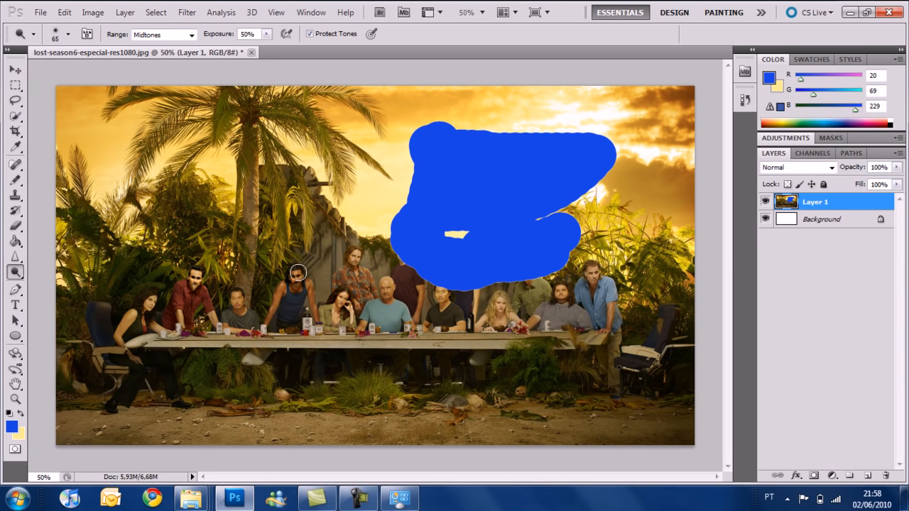
pyautogui.moveTo(295, 276)
pyautogui.mouseDown()
pyautogui.moveTo(303, 282)
pyautogui.moveTo(294, 278)
pyautogui.moveTo(274, 298)
pyautogui.moveTo(267, 319)
pyautogui.moveTo(287, 285)
pyautogui.moveTo(315, 316)
pyautogui.moveTo(311, 290)
pyautogui.mouseUp()
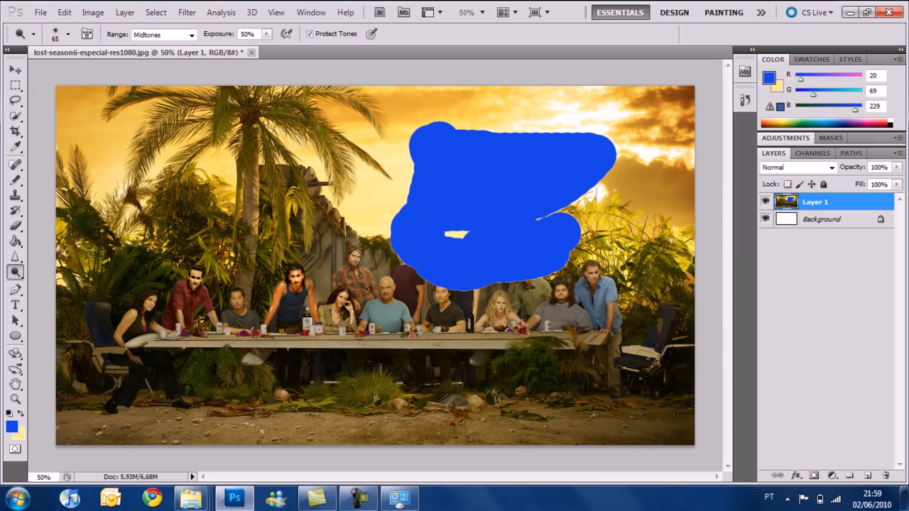
# Step: Darken the face of the man in the blue tank top with the Burn tool on Midtones at 50% exposure
pyautogui.click(24, 279)
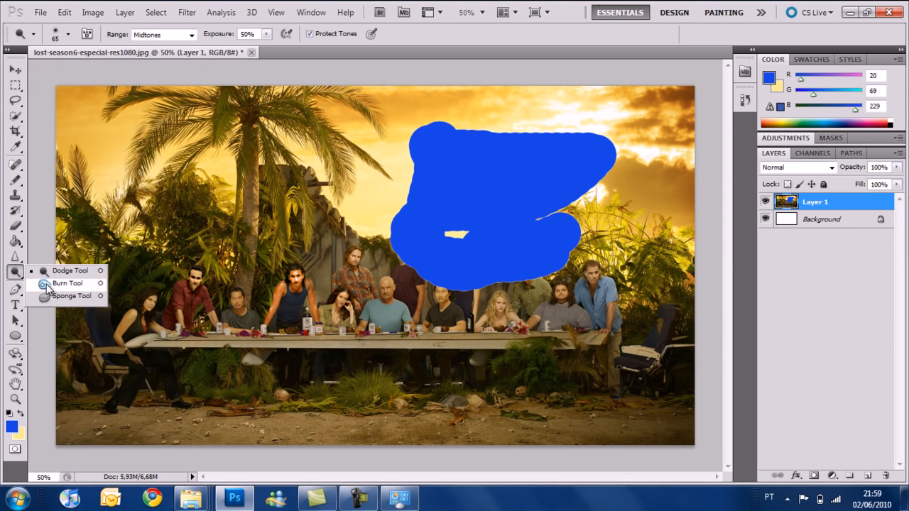
pyautogui.click(68, 296)
pyautogui.moveTo(293, 281); pyautogui.dragTo(295, 279)
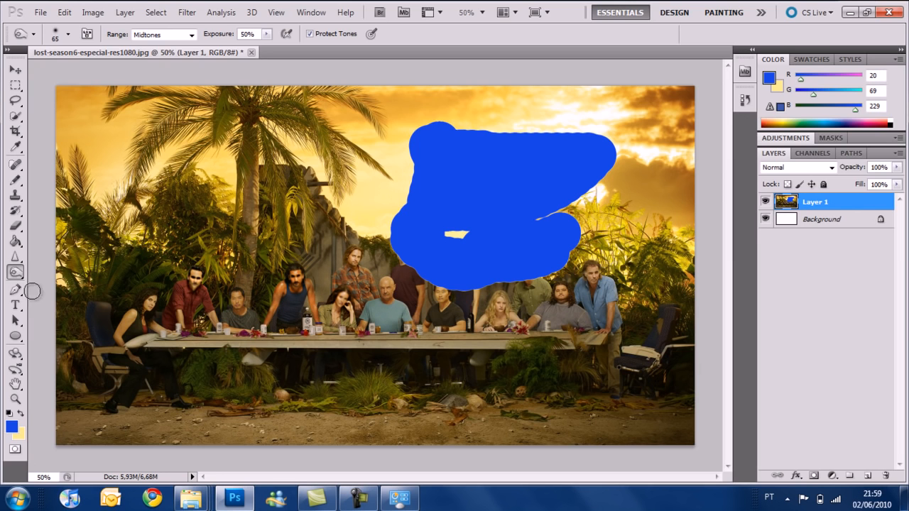
pyautogui.click(21, 293)
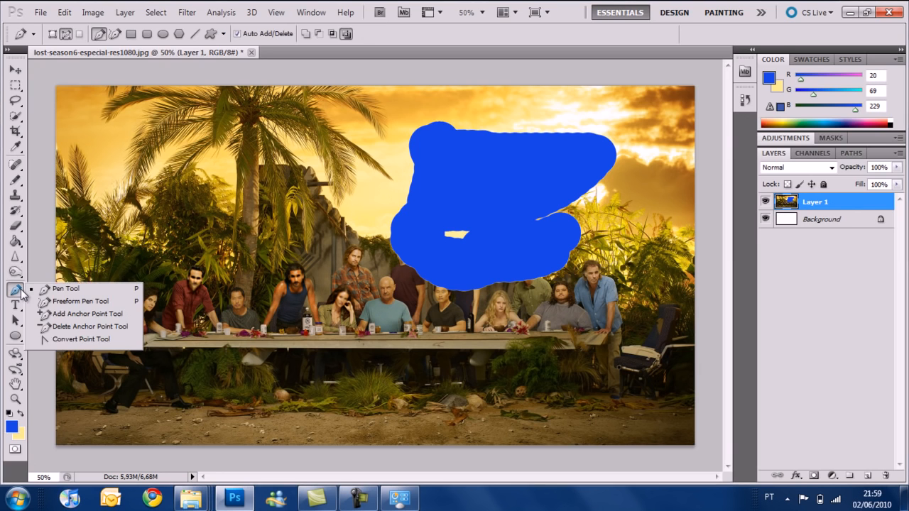
pyautogui.click(44, 291)
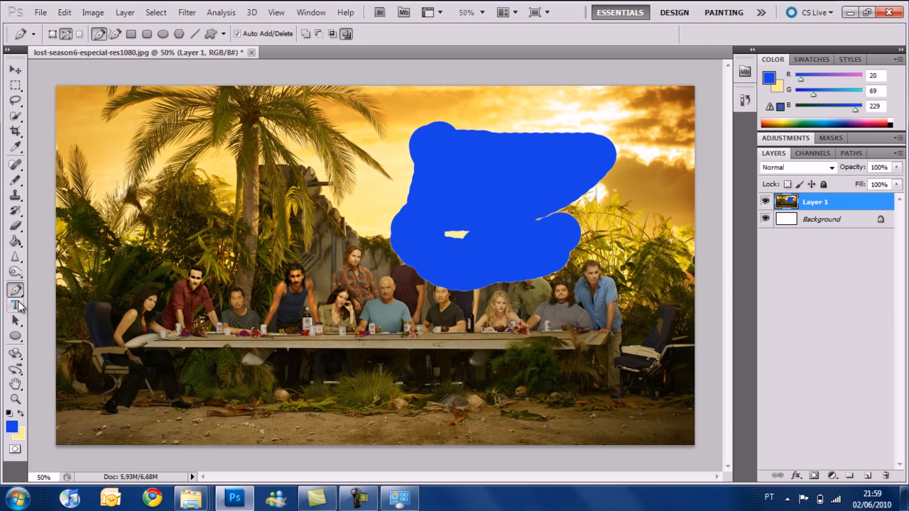
pyautogui.click(19, 305)
pyautogui.click(57, 306)
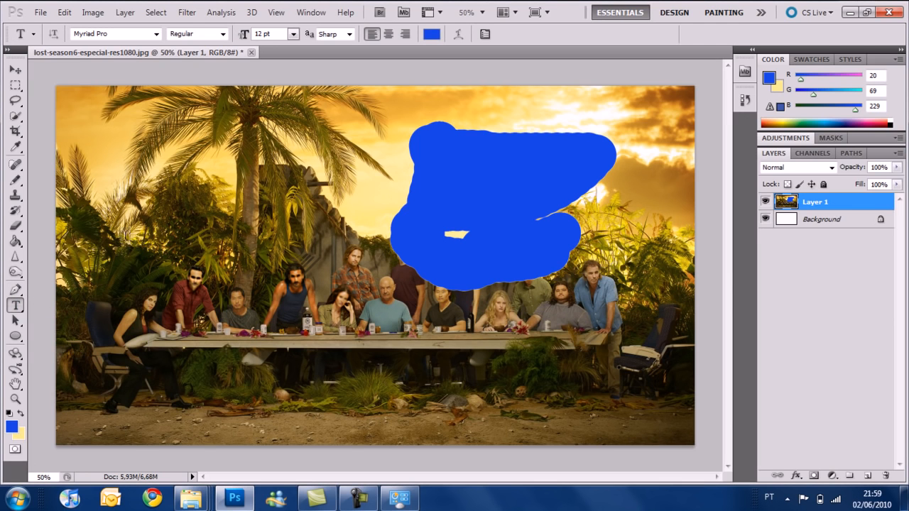
pyautogui.moveTo(123, 223); pyautogui.dragTo(261, 282)
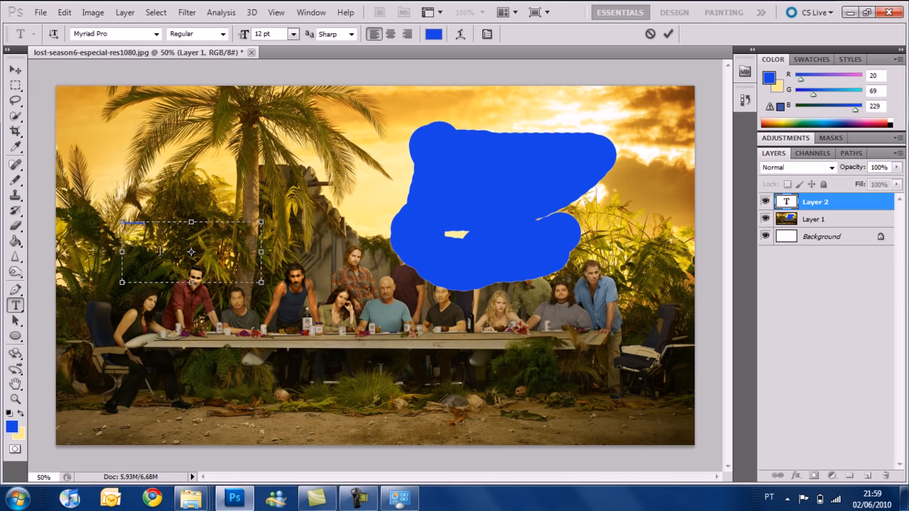
pyautogui.moveTo(162, 221); pyautogui.dragTo(110, 224)
pyautogui.click(17, 322)
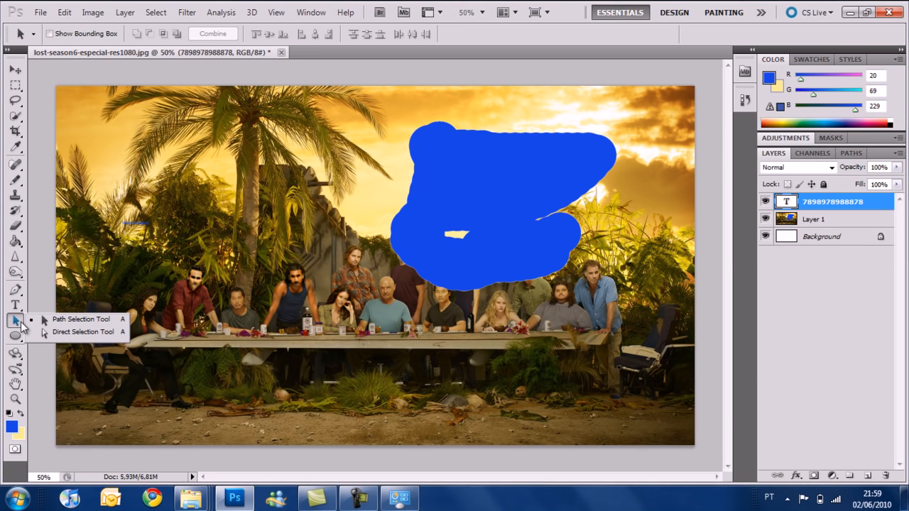
pyautogui.click(18, 323)
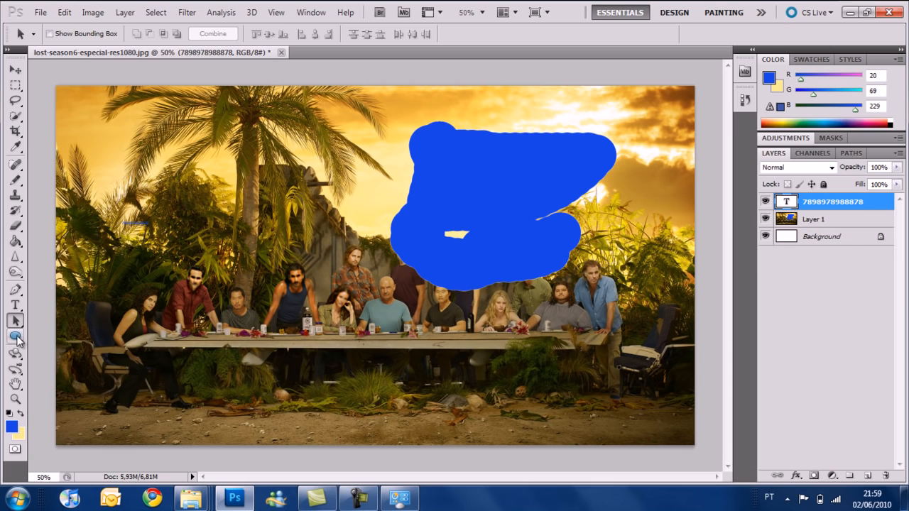
# Step: Draw a nearly square blue shape over the palm trunk and plants with the Rectangle tool
pyautogui.click(18, 339)
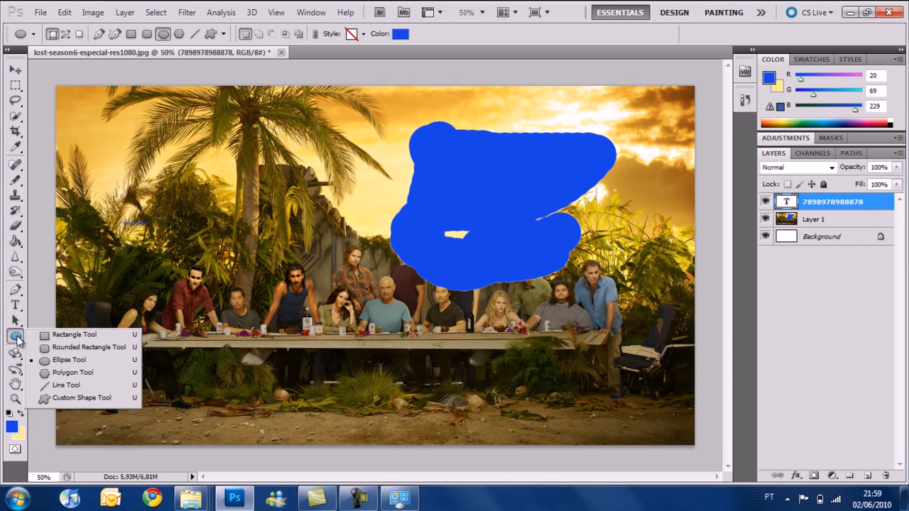
pyautogui.click(71, 335)
pyautogui.moveTo(149, 162); pyautogui.dragTo(262, 280)
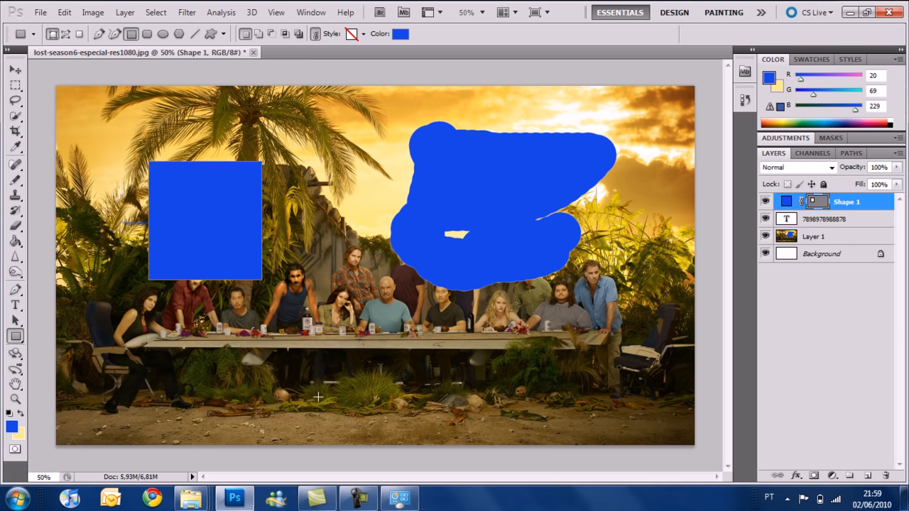
# Step: Draw a blue ellipse over the front of the table and the plants below it with the Ellipse tool
pyautogui.rightClick(16, 335)
pyautogui.click(71, 359)
pyautogui.moveTo(286, 355); pyautogui.dragTo(355, 315)
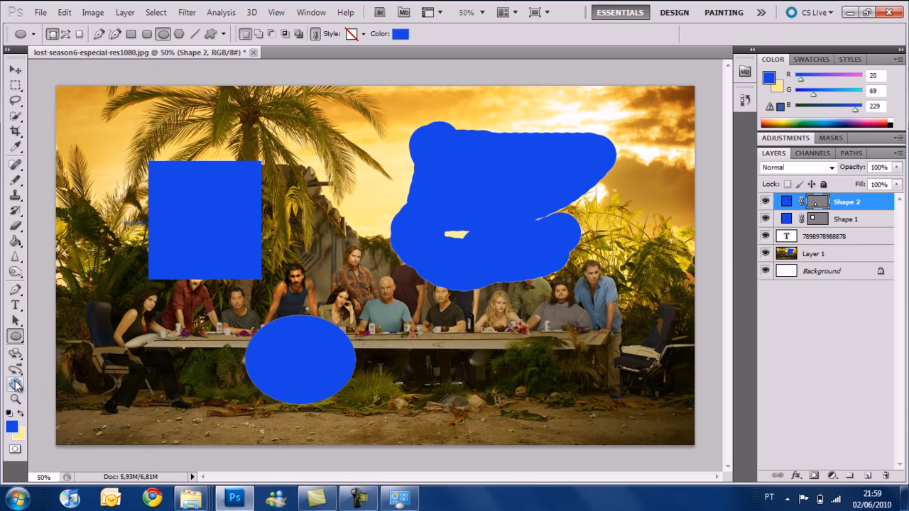
# Step: Zoom in on the photo to 66.7% with the Zoom tool and zoom back out to 50%
pyautogui.click(16, 400)
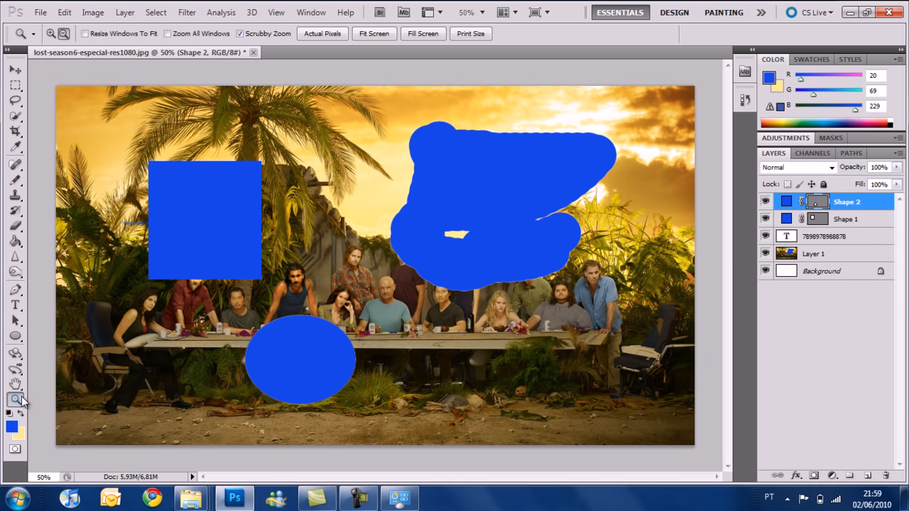
pyautogui.keyDown('alt'); pyautogui.click(97, 374); pyautogui.keyUp('alt')
pyautogui.click(51, 34)
pyautogui.click(338, 235)
pyautogui.rightClick(338, 235)
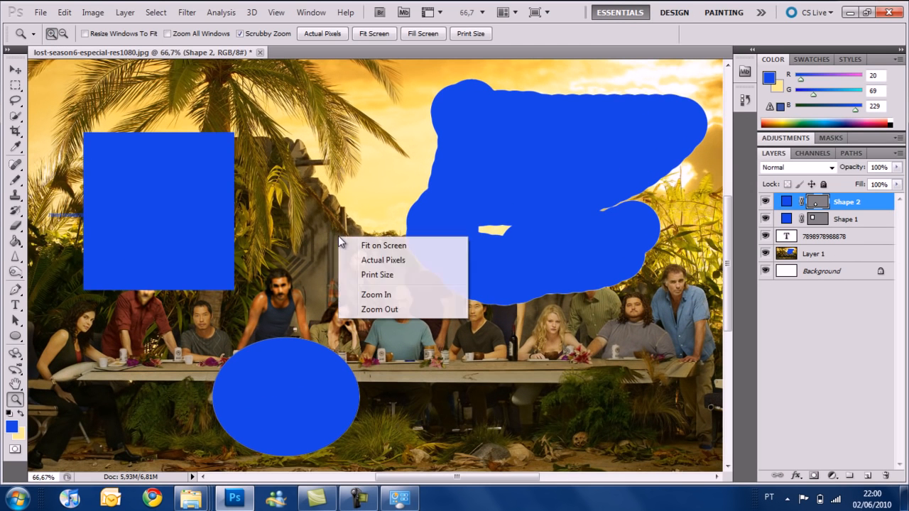
pyautogui.click(277, 237)
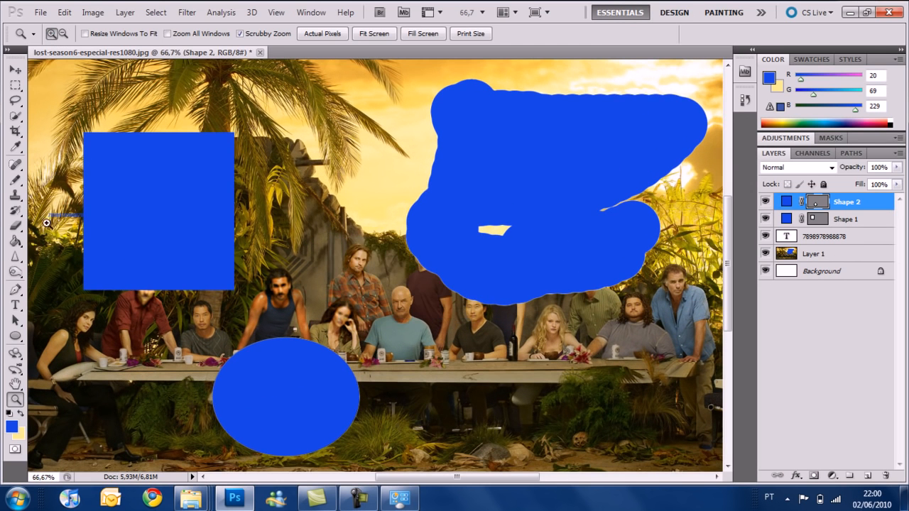
pyautogui.click(63, 34)
pyautogui.click(124, 119)
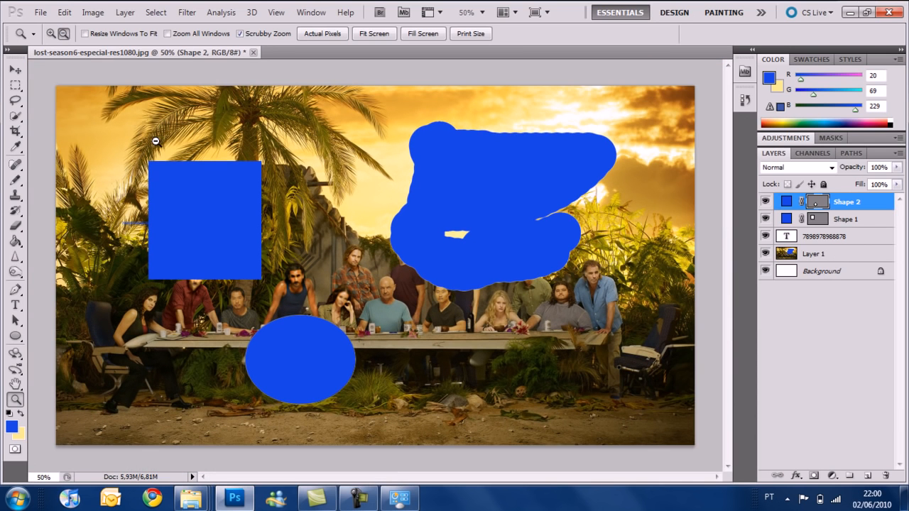